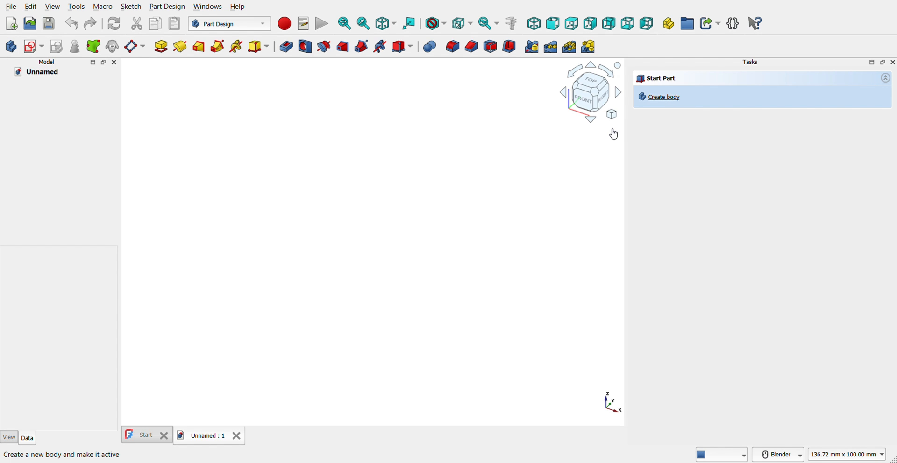
Create a new body and start a sketch on its XY plane
click(663, 98)
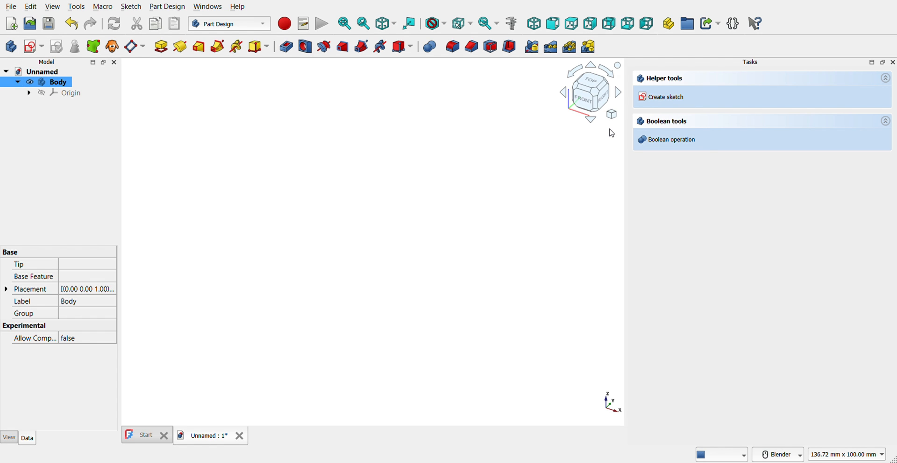
click(663, 97)
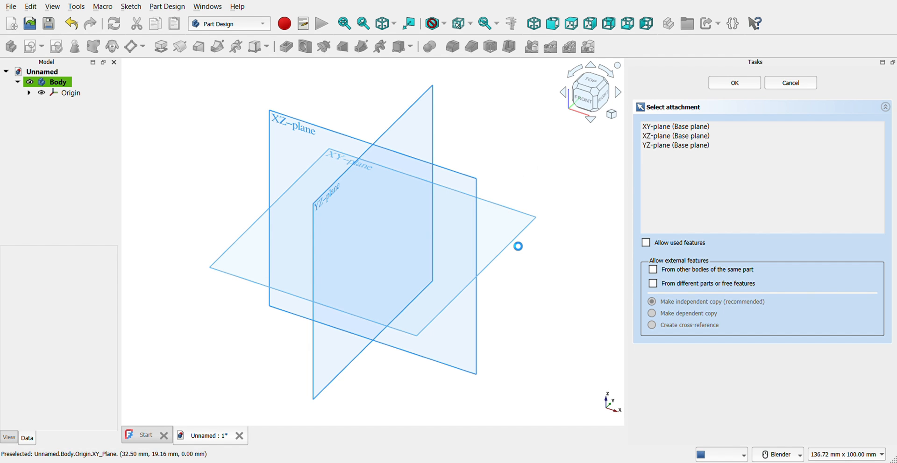
click(513, 244)
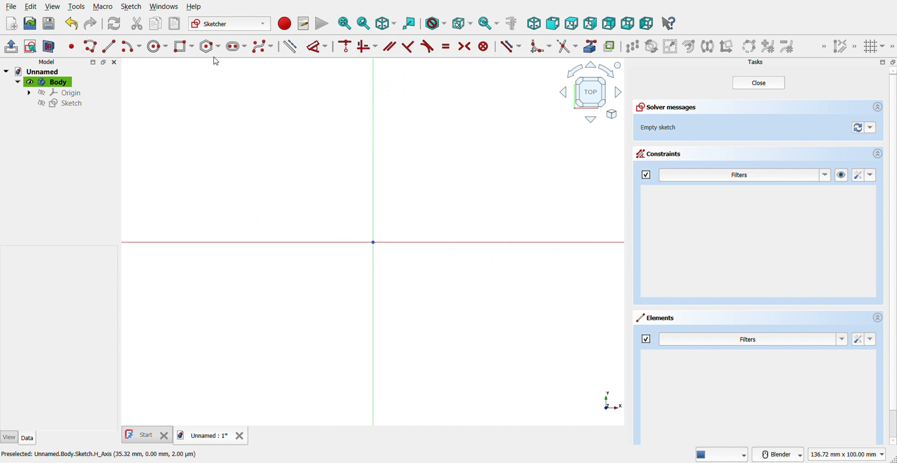
Draw a rectangle centred on the origin, 46 mm wide and 30 mm high
click(195, 48)
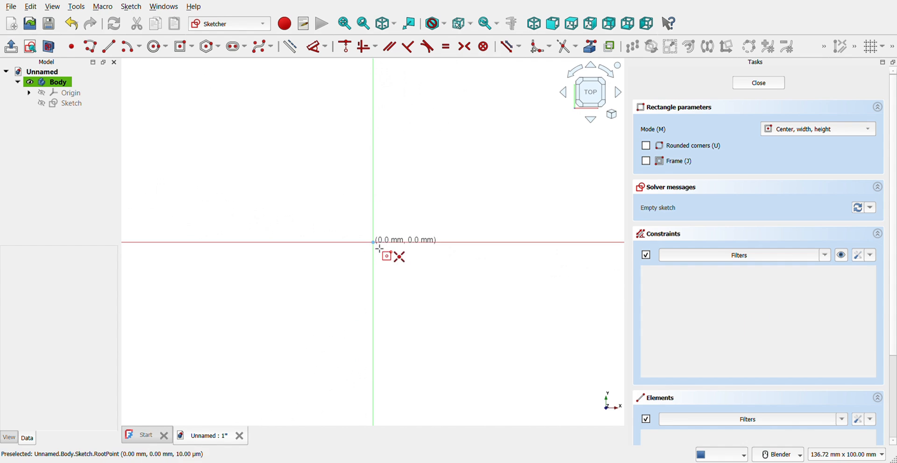
click(373, 243)
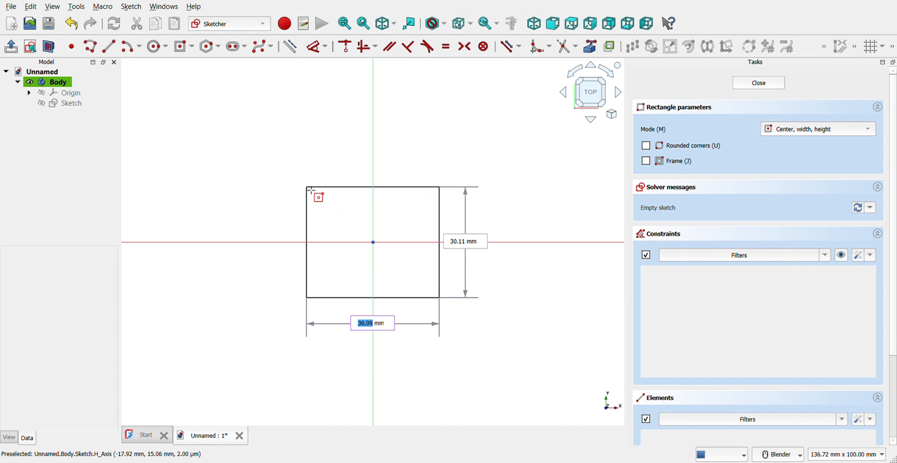
key(Tab)
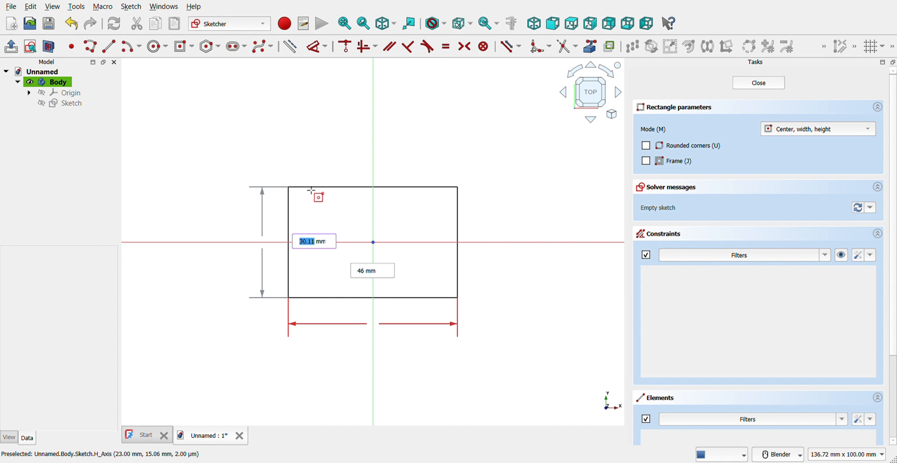
text(30)
key(Return)
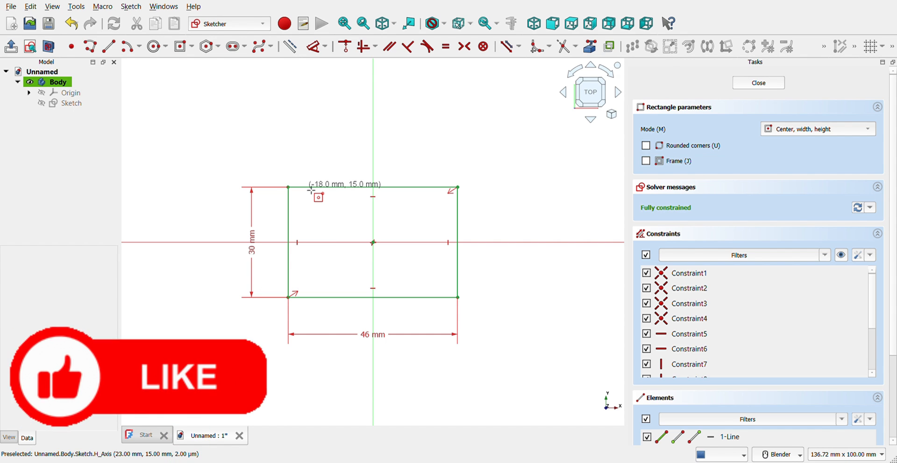
Draw two 16 mm diameter circles centred on the horizontal axis, one on each side of the origin inside the rectangle
click(157, 47)
click(324, 242)
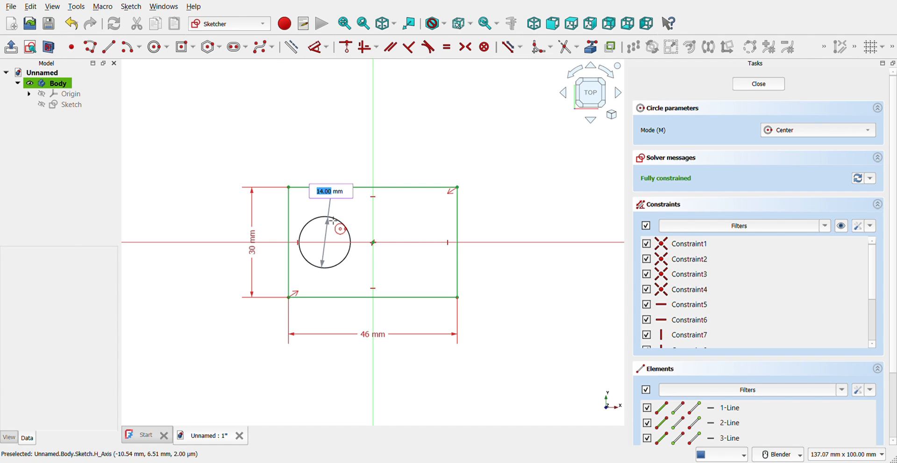
text(16)
key(Return)
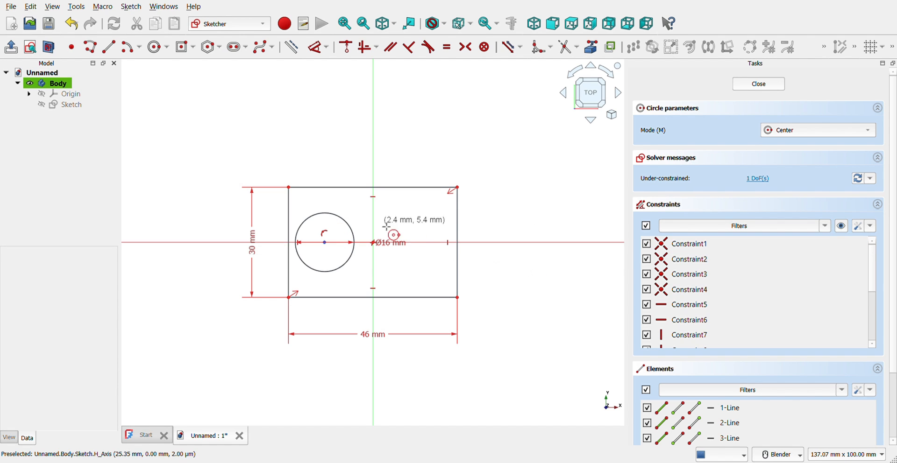
click(416, 244)
text(16)
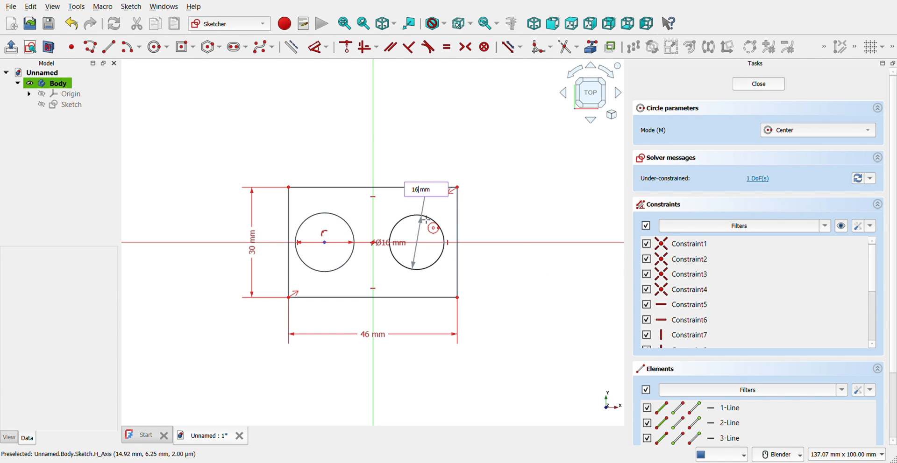
key(Return)
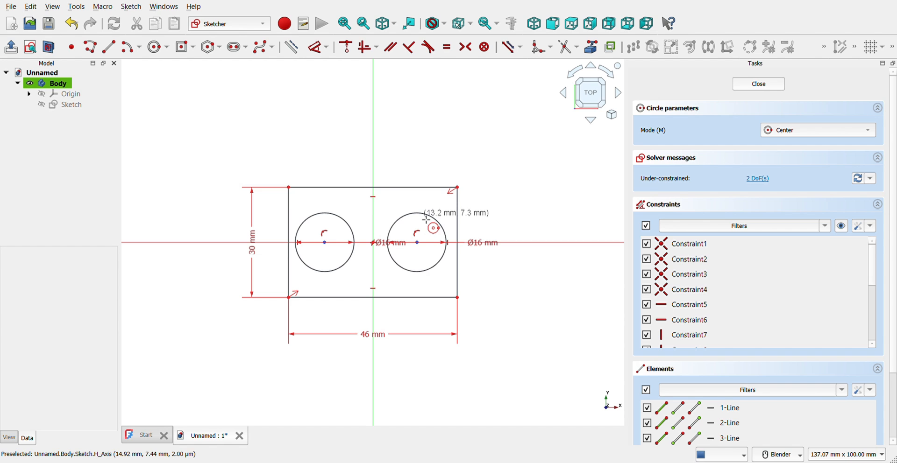
Constrain the near edge of the right circle to 5 mm from the vertical axis
click(314, 48)
click(374, 233)
click(390, 230)
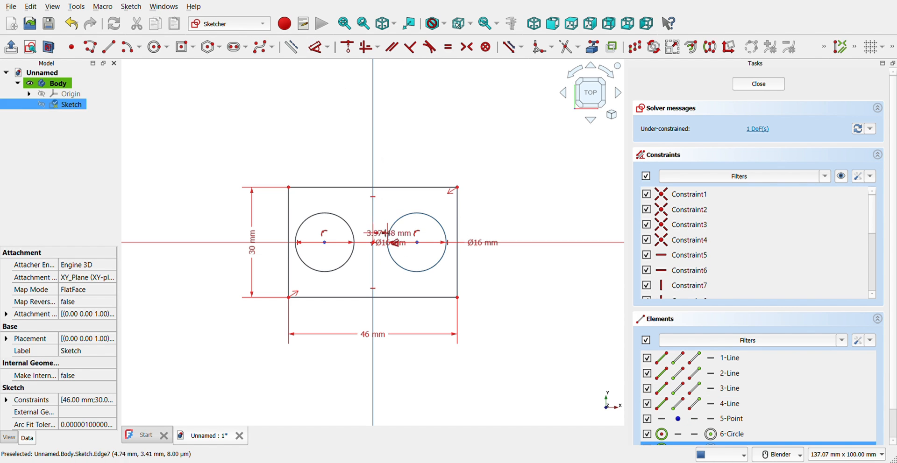
click(384, 151)
text(5)
key(Return)
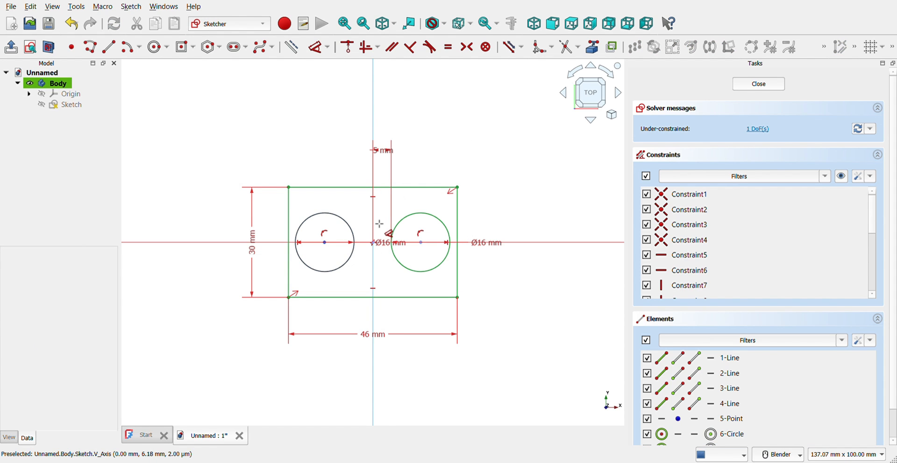
click(361, 229)
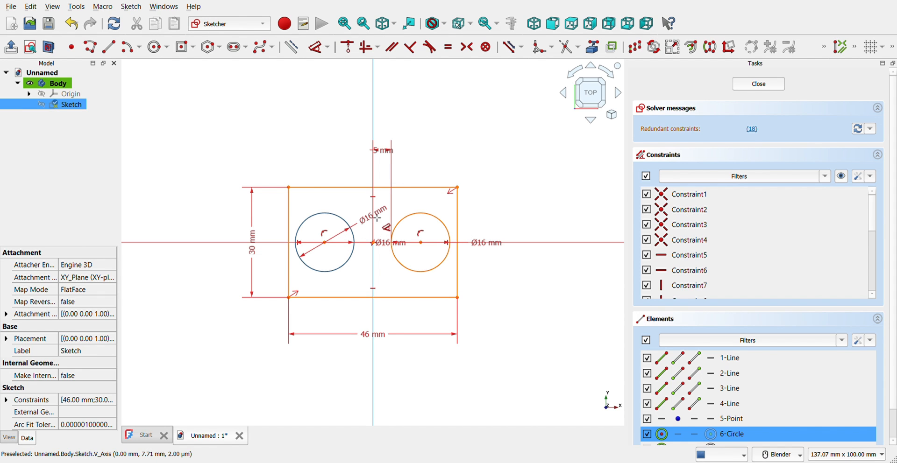
key(Escape)
key(Escape)
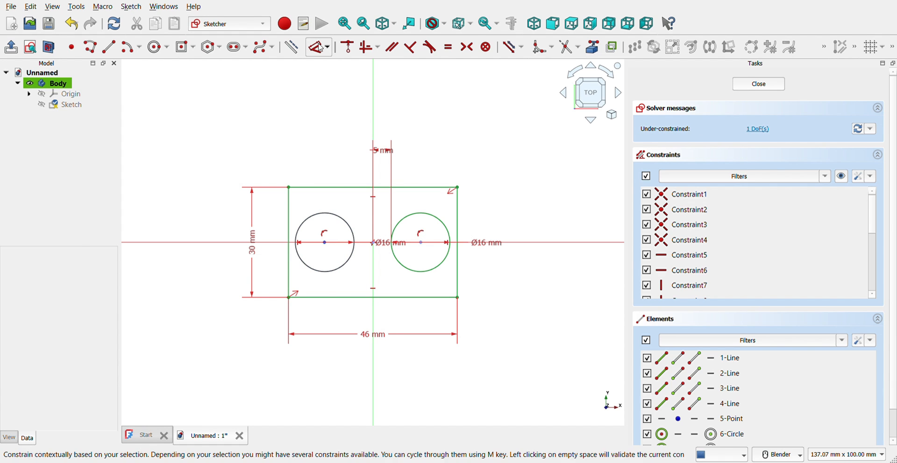
Constrain the near edge of the left circle to 5 mm from the vertical axis
click(354, 236)
click(353, 233)
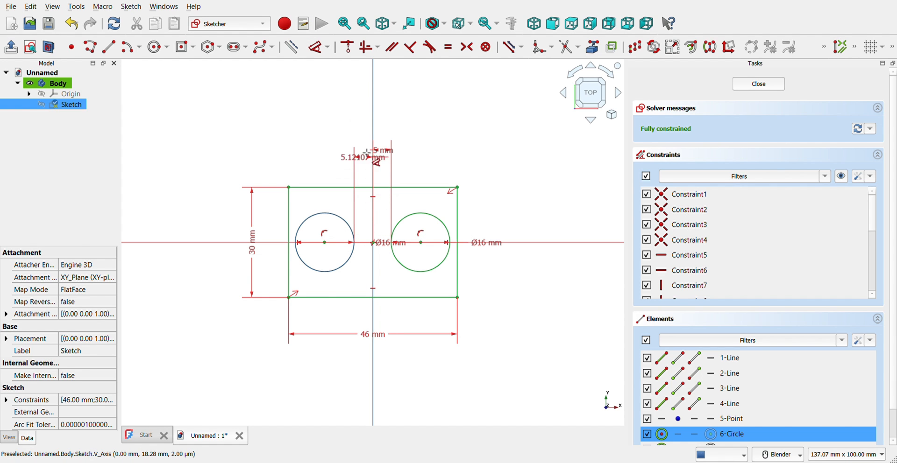
text(5)
key(Return)
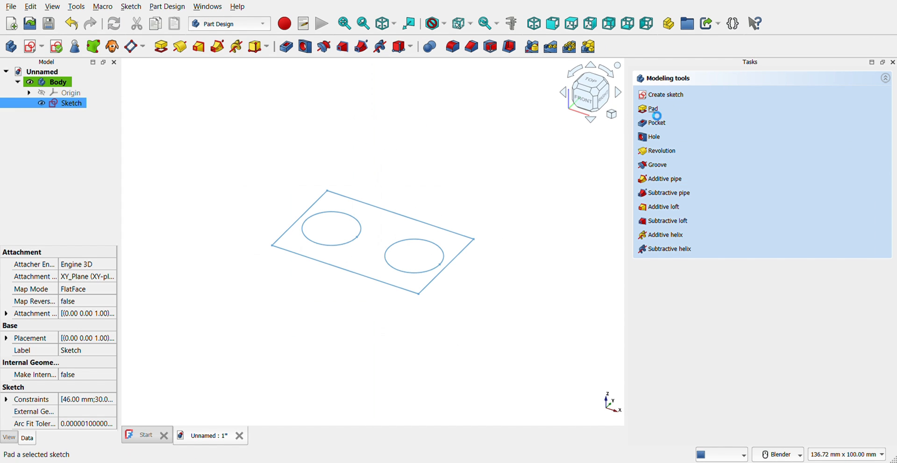
Pad the plate sketch with a length of 2 mm
click(652, 111)
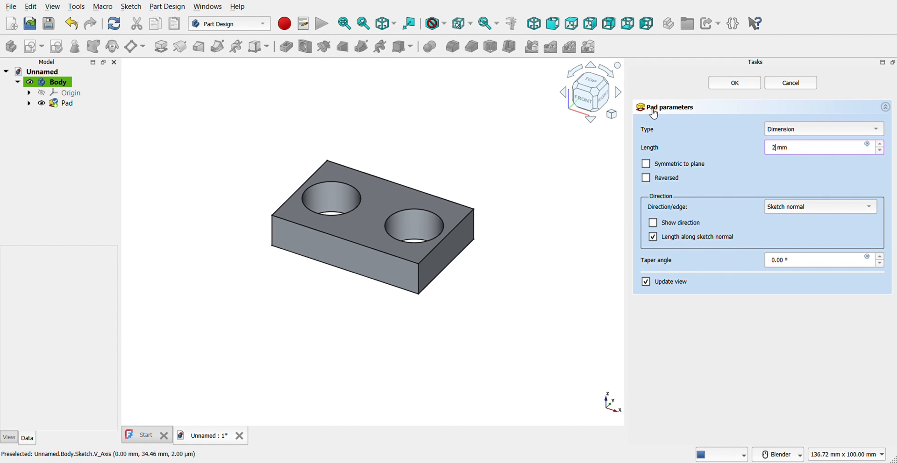
click(592, 173)
click(734, 84)
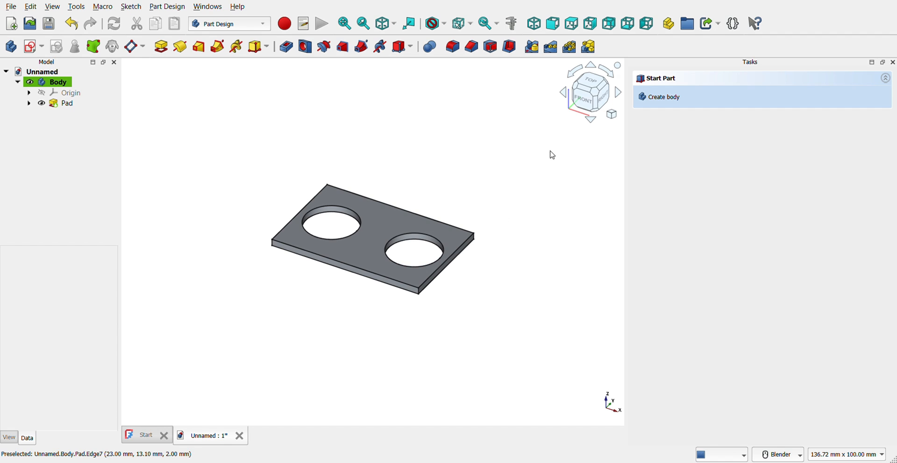
Start a new sketch on the plate's narrow front face
click(579, 106)
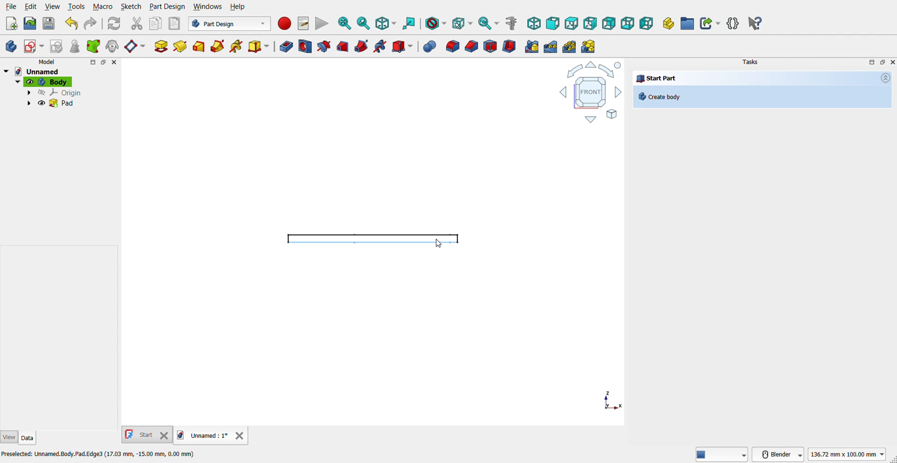
scroll(436, 240, up, 5)
click(590, 80)
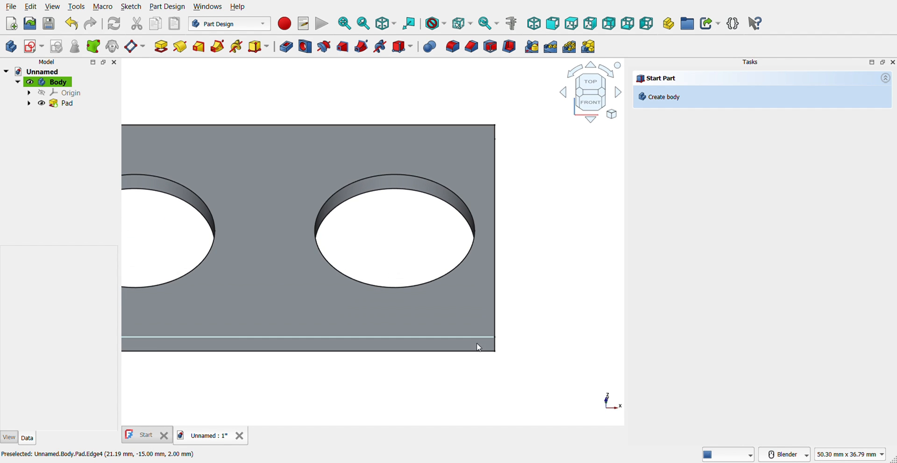
click(477, 344)
click(666, 96)
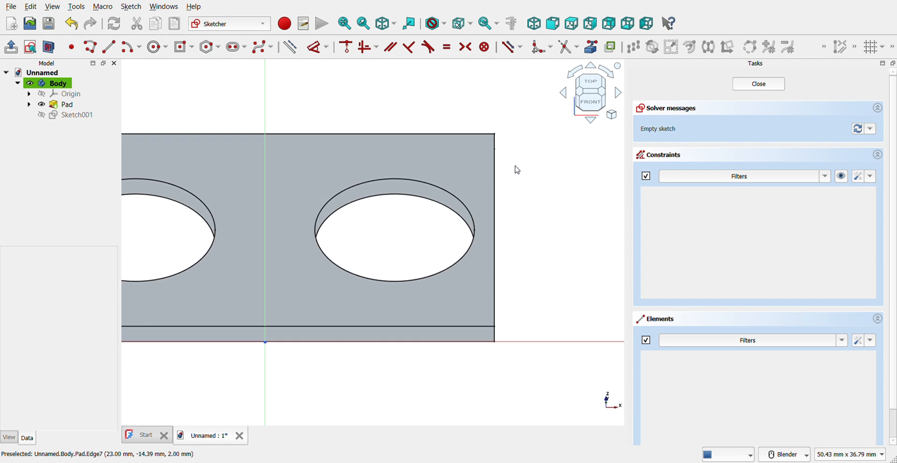
scroll(397, 161, down, 3)
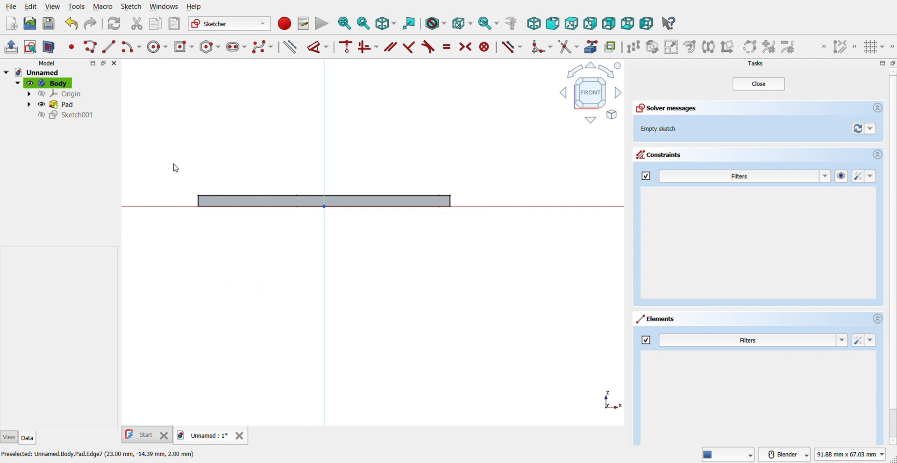
scroll(175, 165, down, 1)
scroll(146, 172, up, 3)
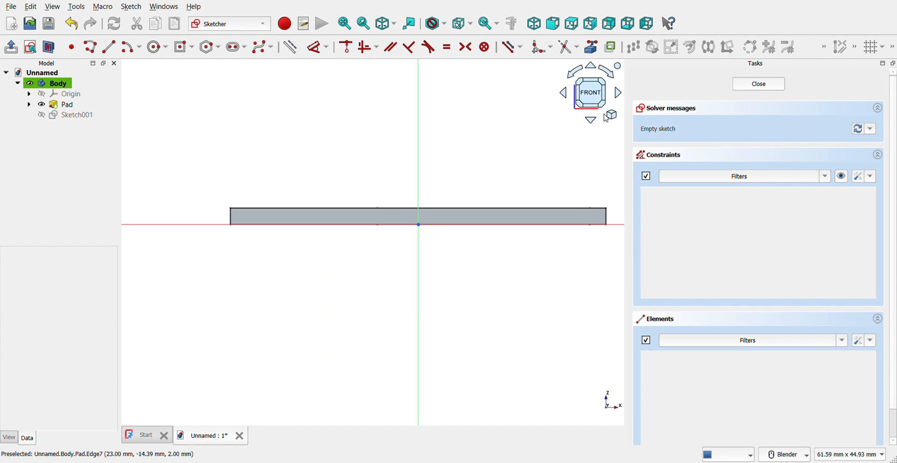
Project the front face's upper edge and its two lower corner points into the sketch as external geometry
click(591, 48)
click(603, 222)
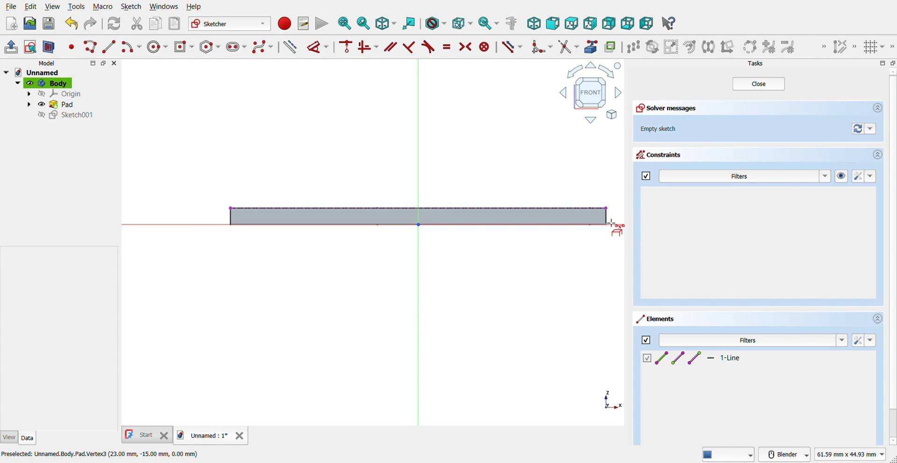
click(612, 224)
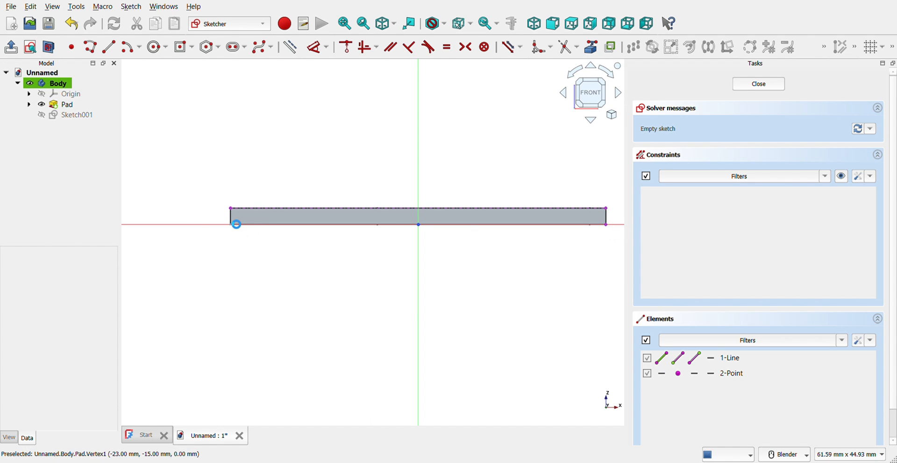
click(236, 225)
Draw a rectangle 46 mm wide and 10 mm high downward from the front face's upper left corner
click(184, 47)
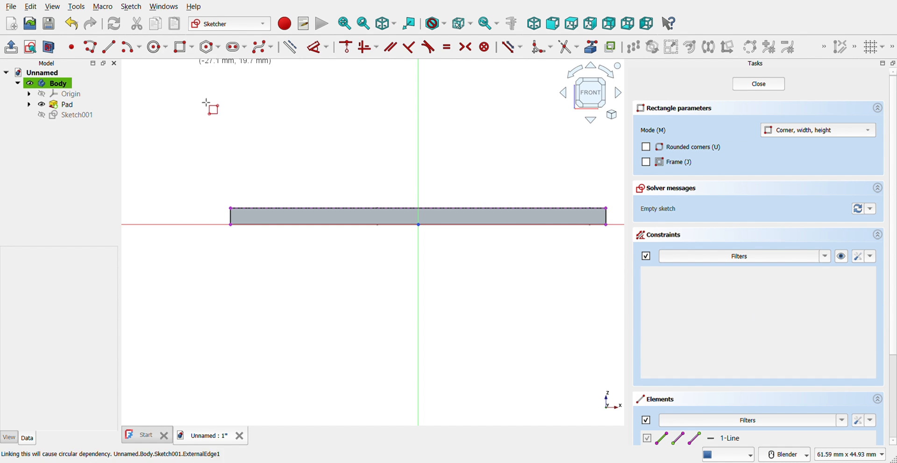
click(231, 209)
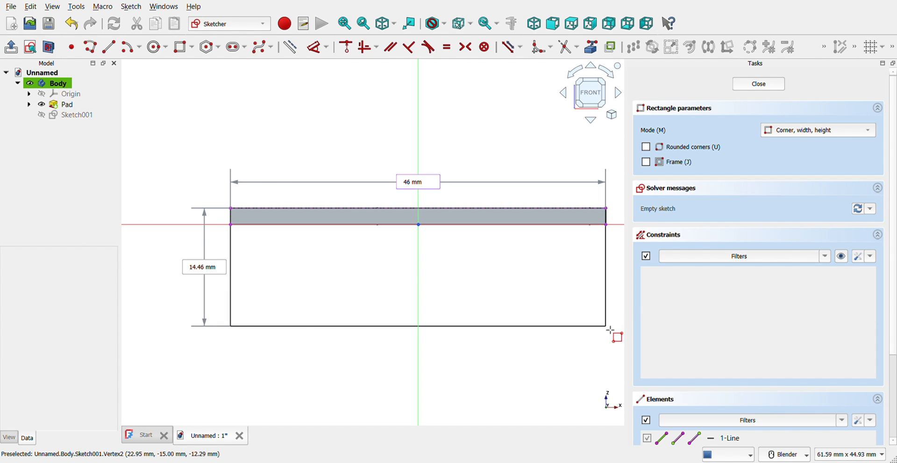
text(46)
key(Tab)
text(10)
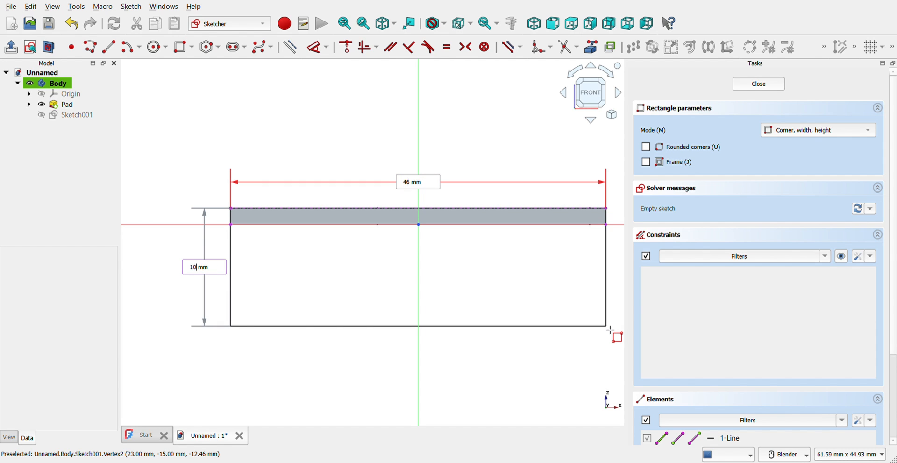
key(Return)
Finish the sketch and pad the 46 x 10 mm rectangle with a length of 1.5 mm
click(758, 84)
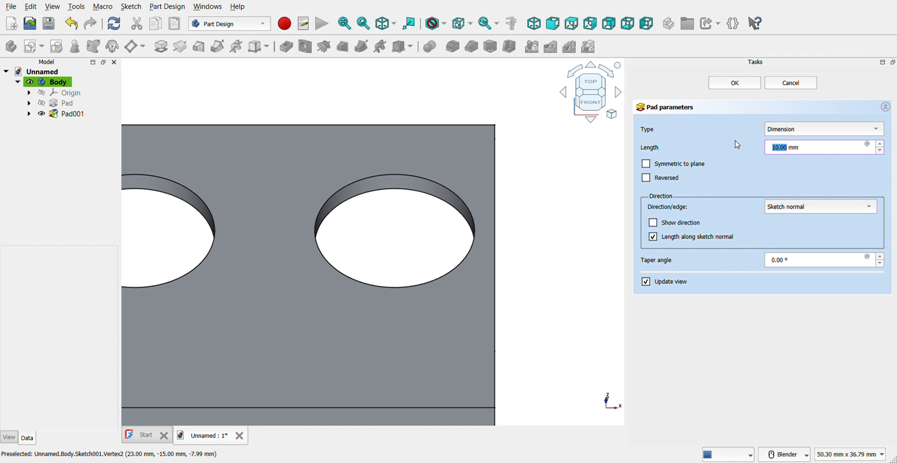
scroll(572, 245, down, 3)
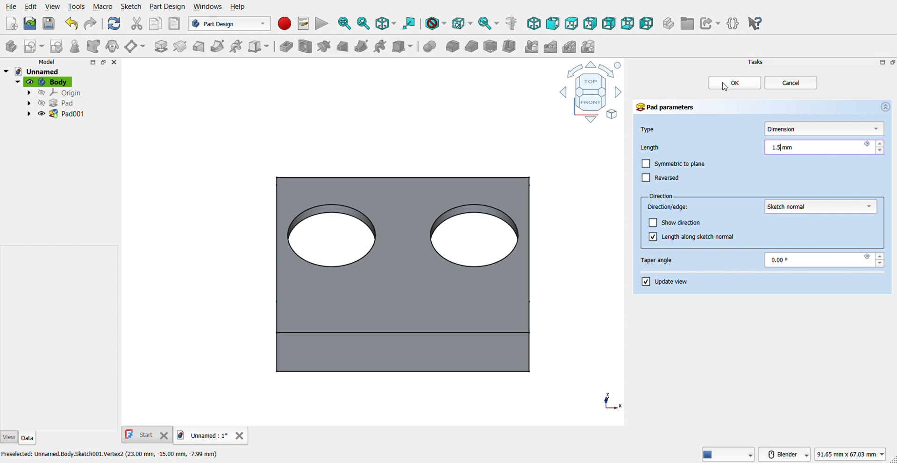
click(725, 85)
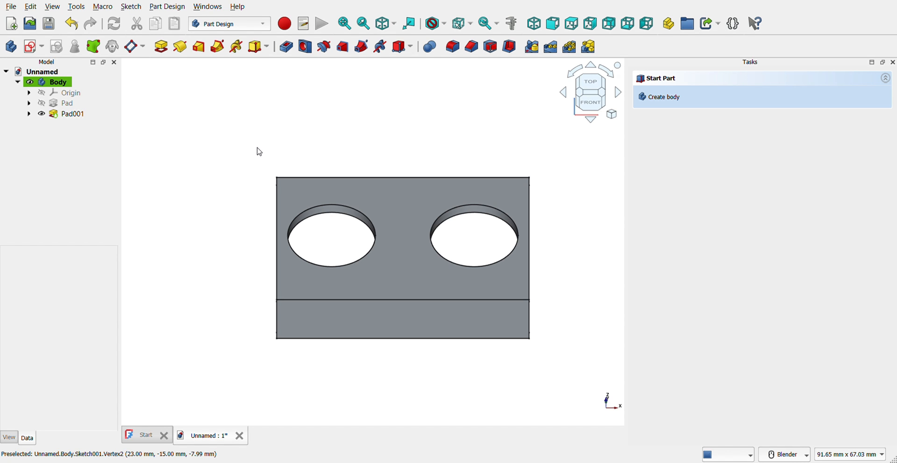
Start a sketch on the front flange face and draw three 2 mm diameter circles in a row, the middle one on the vertical axis
click(359, 327)
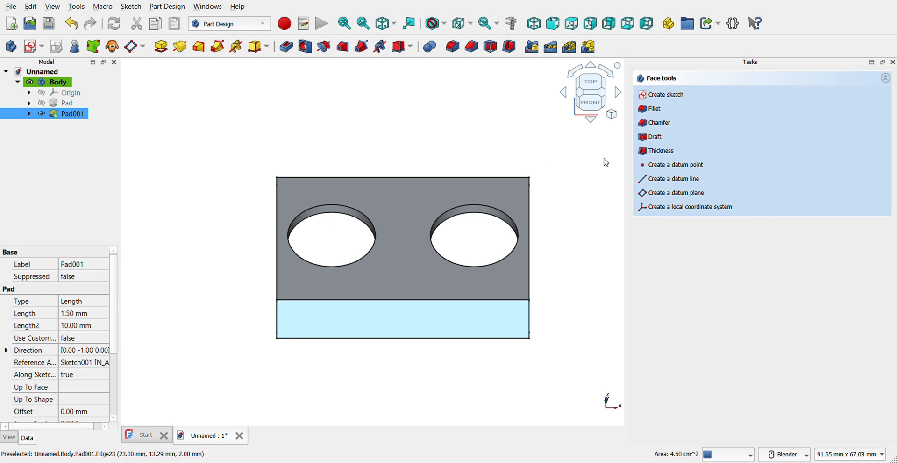
click(661, 96)
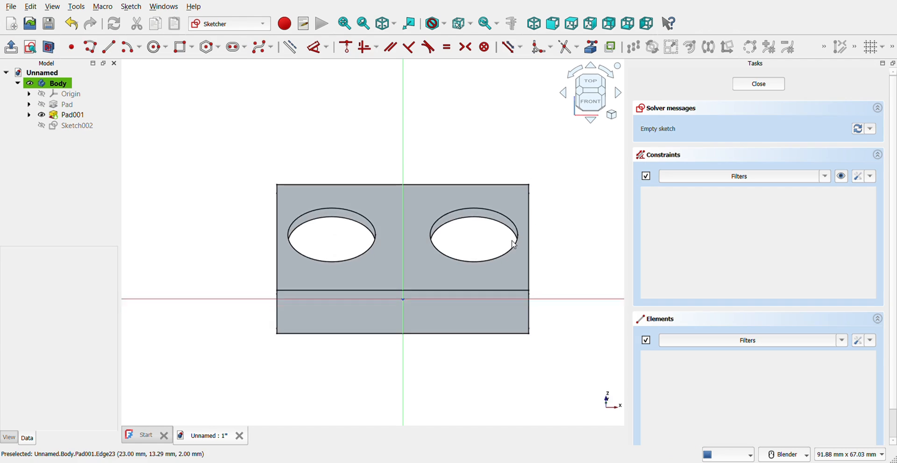
click(157, 47)
click(319, 266)
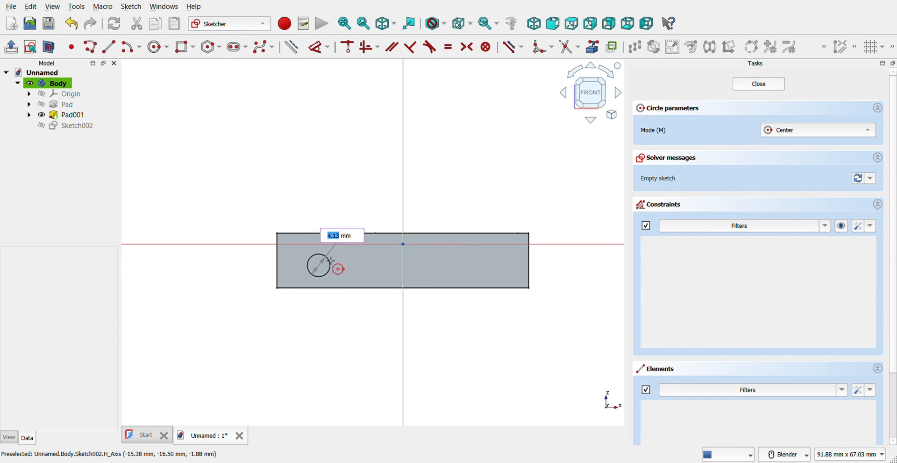
text(2)
key(Return)
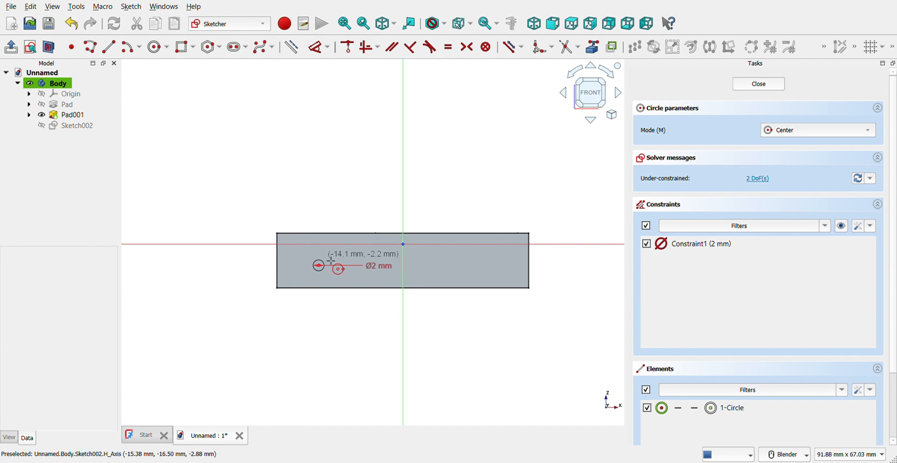
click(403, 266)
text(2)
key(Return)
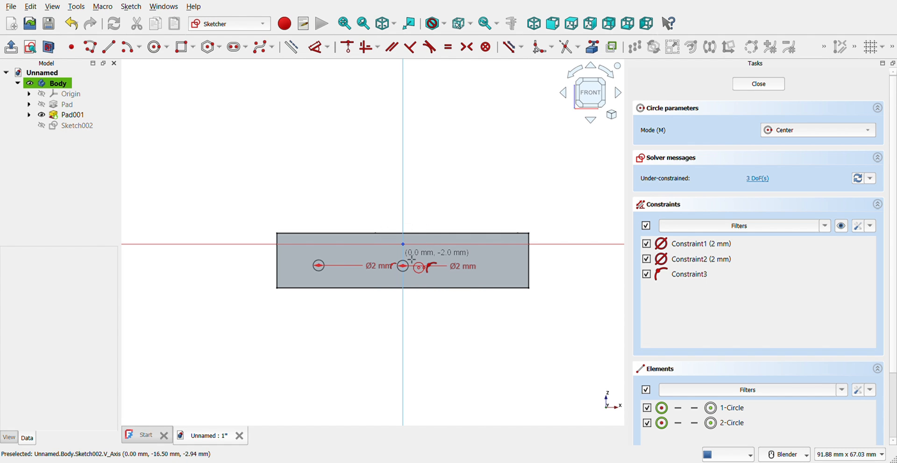
click(479, 266)
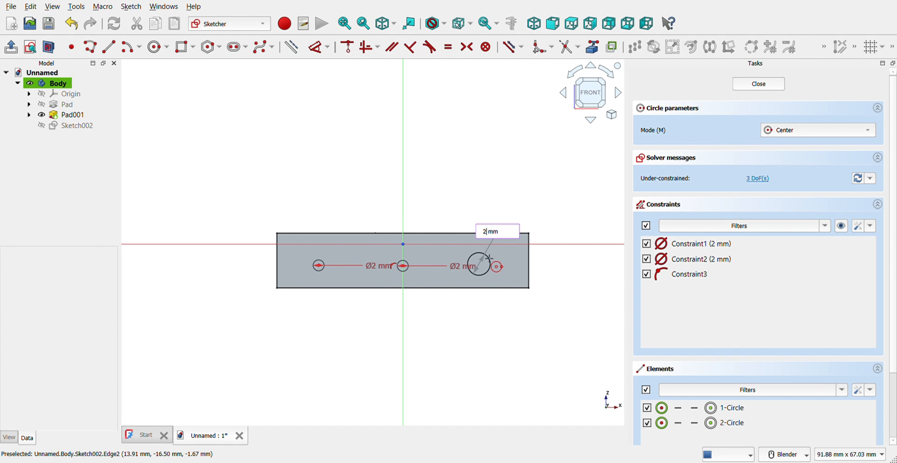
key(Return)
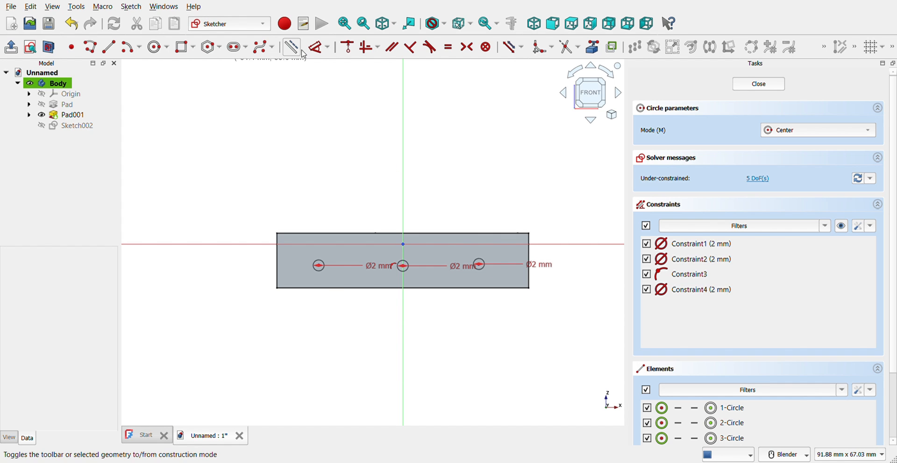
Project the flange's upper edge into the sketch as external geometry
click(319, 47)
click(592, 47)
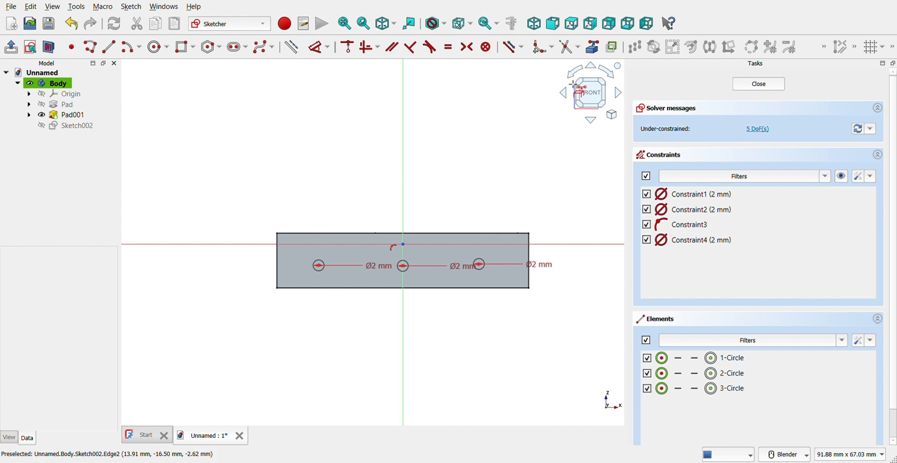
click(468, 234)
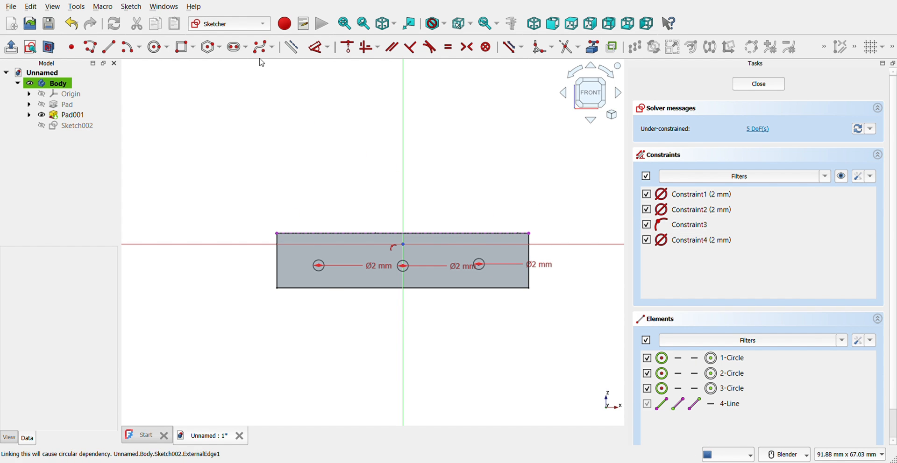
Constrain the left circle's centre to 6 mm below the flange's upper edge
scroll(327, 270, up, 5)
click(320, 266)
click(322, 194)
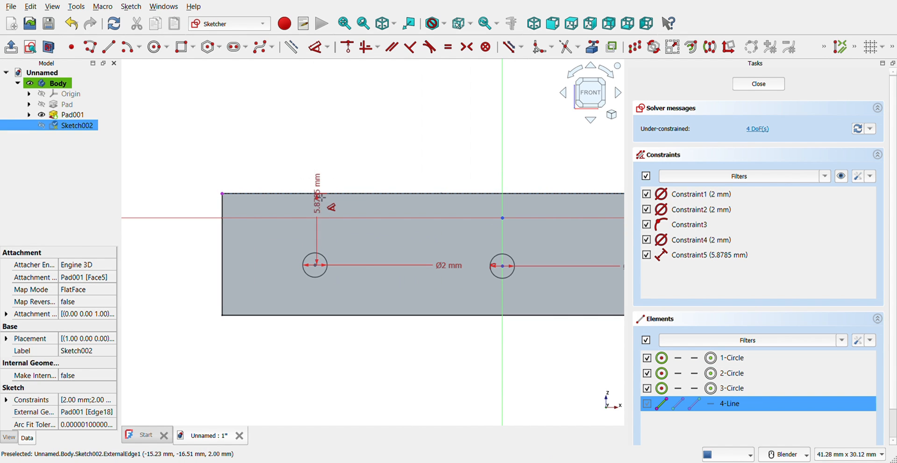
click(411, 236)
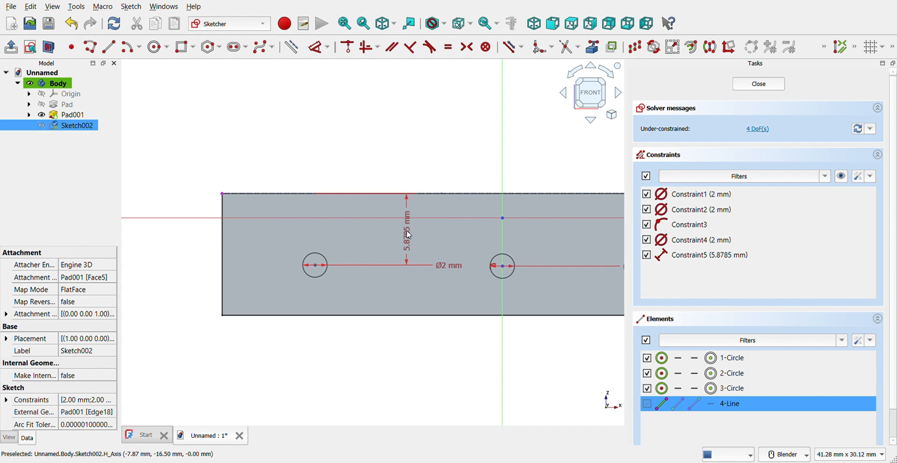
text(6)
key(Return)
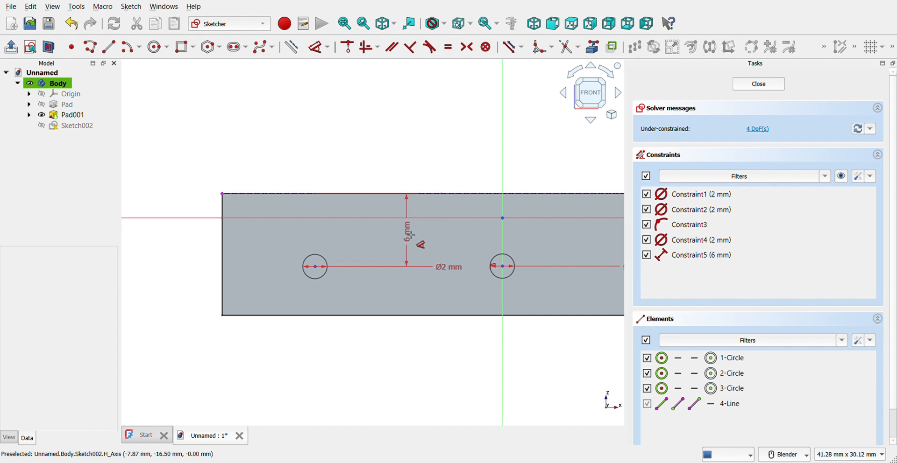
click(509, 270)
click(467, 218)
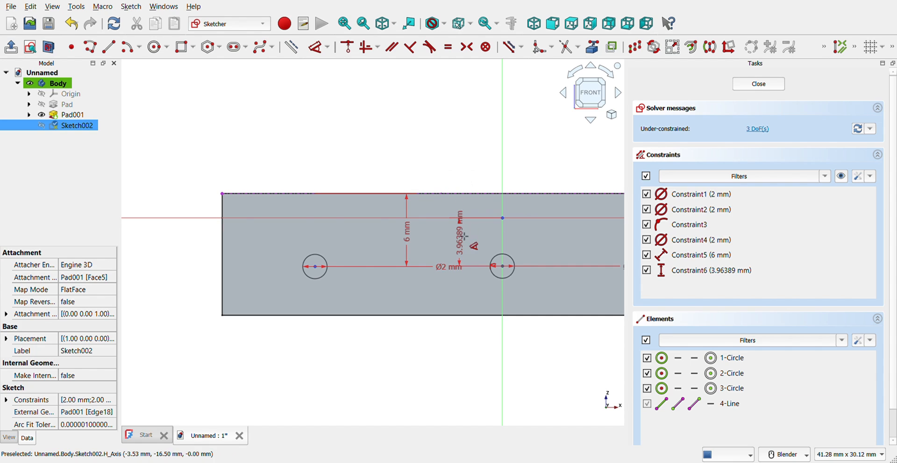
click(461, 233)
text(6)
key(Return)
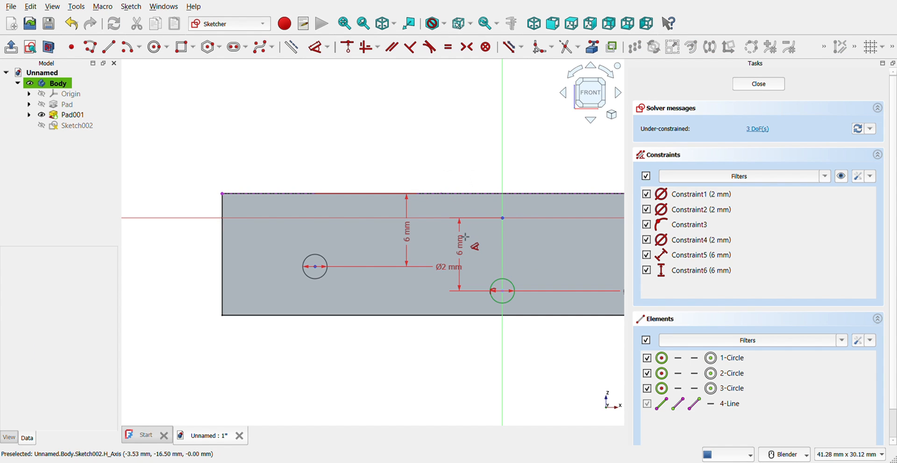
key(ctrl+z)
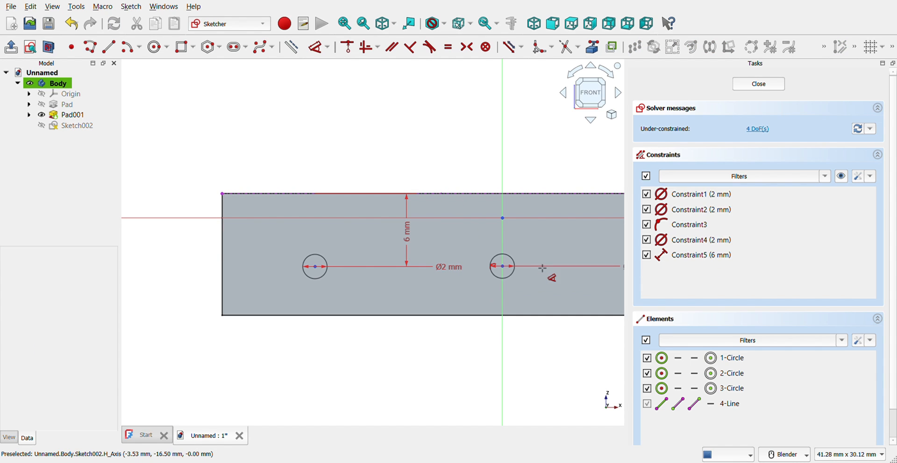
Constrain the middle circle's centre to 6 mm below the flange's upper edge
click(508, 274)
click(493, 200)
click(491, 193)
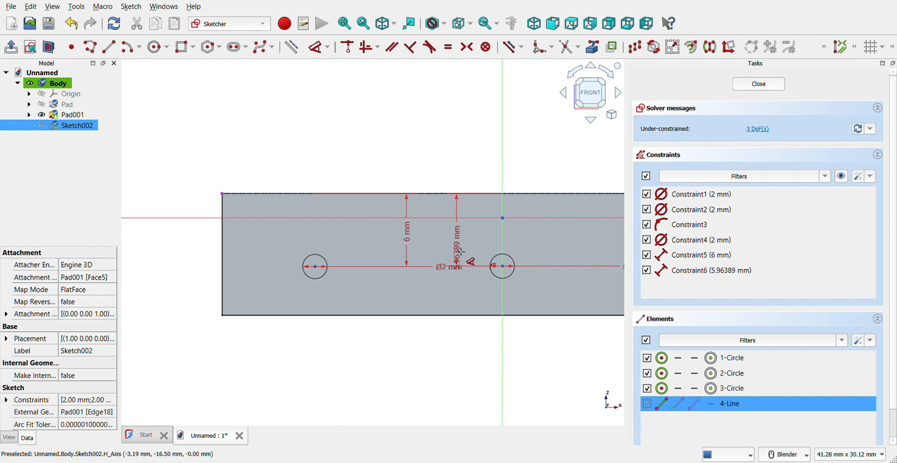
click(455, 243)
text(6)
key(Return)
Constrain the right circle's centre to 6 mm below the flange's upper edge
scroll(548, 241, down, 6)
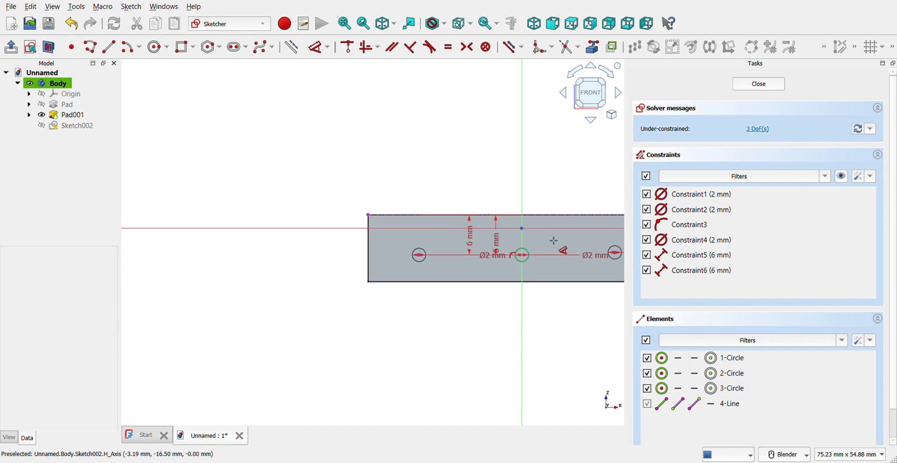
scroll(605, 243, up, 2)
scroll(608, 244, up, 2)
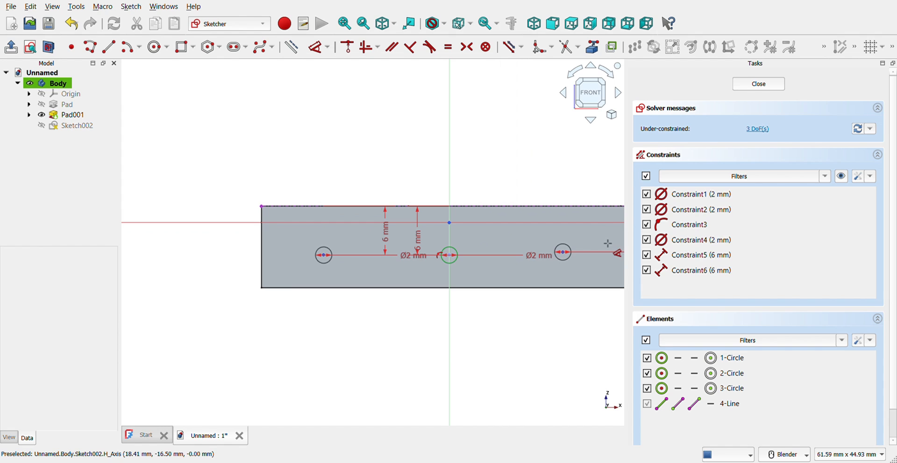
click(563, 253)
click(567, 207)
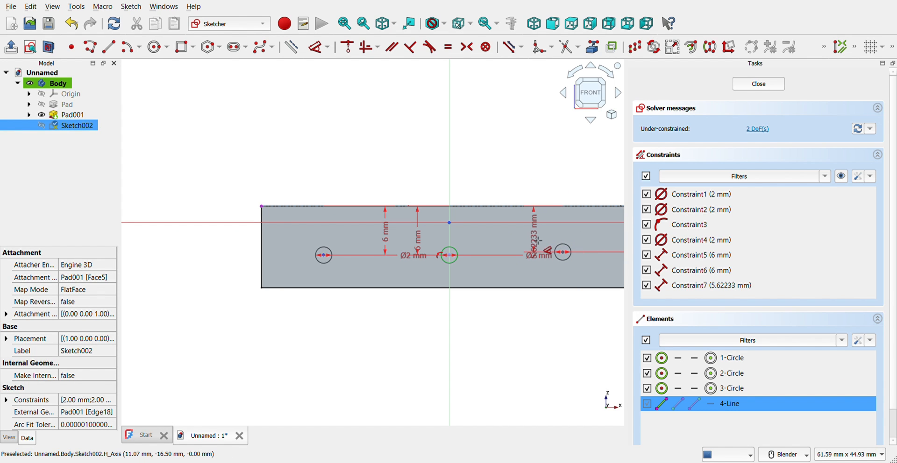
click(605, 237)
text(6)
key(Return)
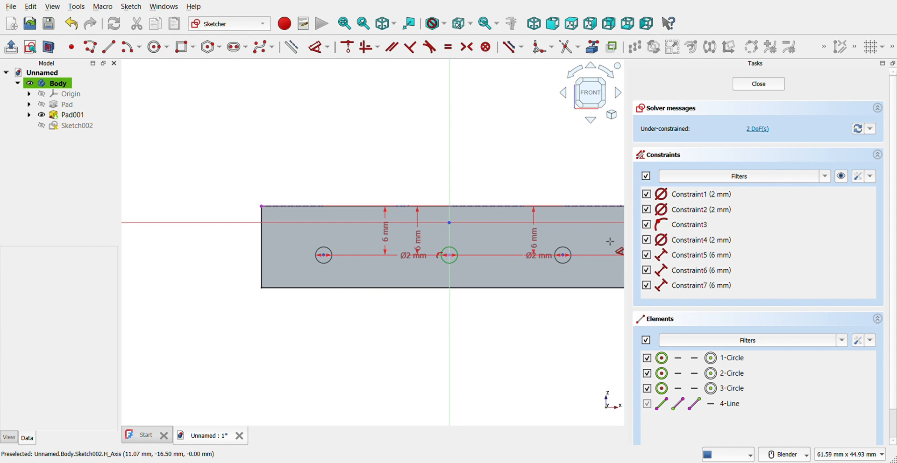
Set the horizontal distance from the middle circle to 9 mm for both the right and the left circle
click(450, 256)
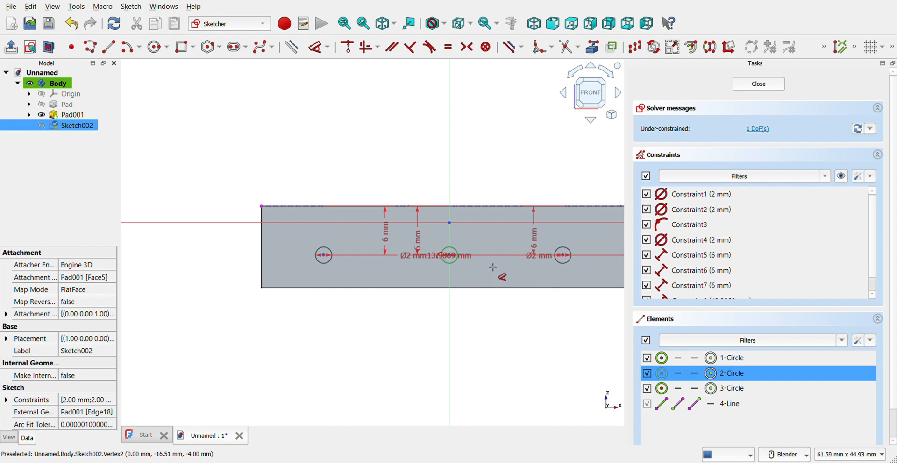
click(510, 276)
text(9)
key(Return)
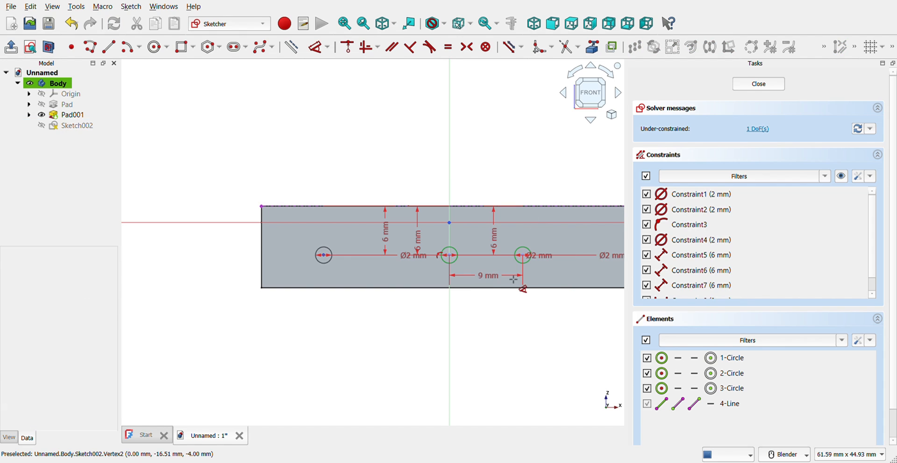
click(327, 259)
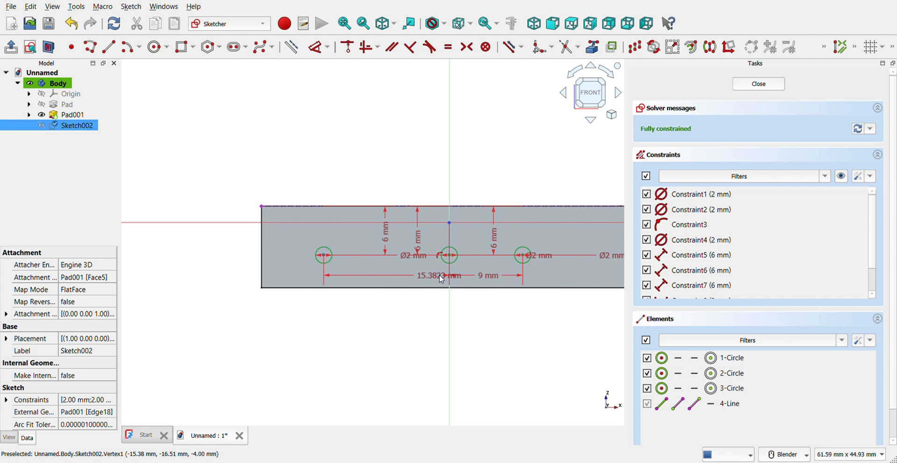
click(429, 274)
text(9)
key(Return)
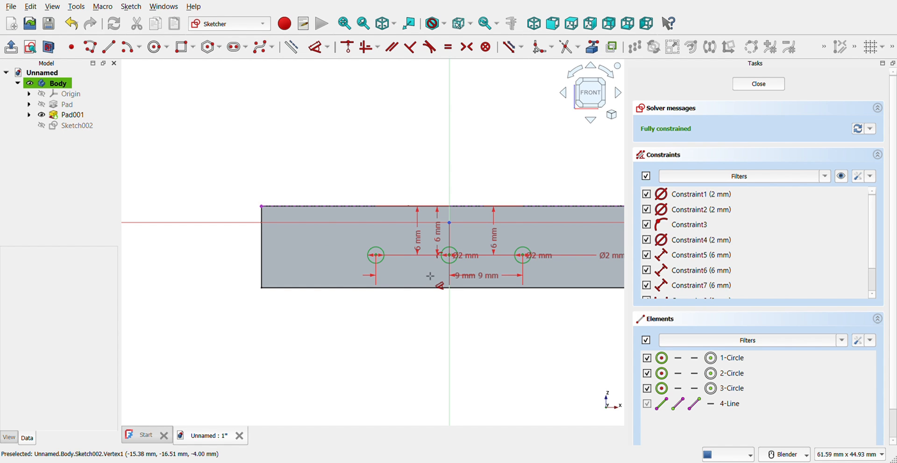
Finish the sketch and cut the three circles into the flange with a 5 mm pocket
click(759, 84)
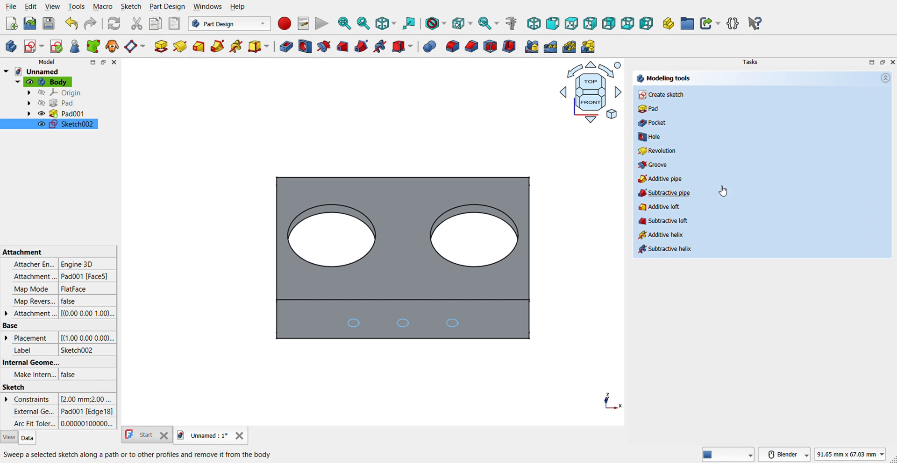
click(666, 124)
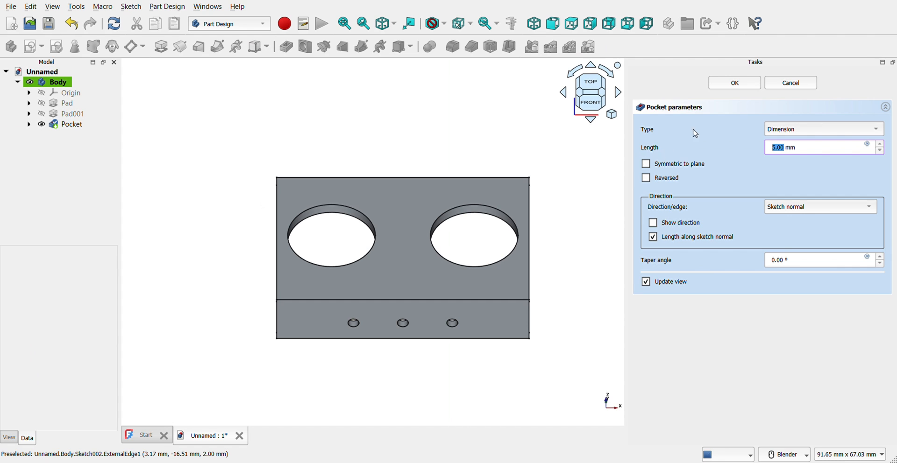
click(725, 87)
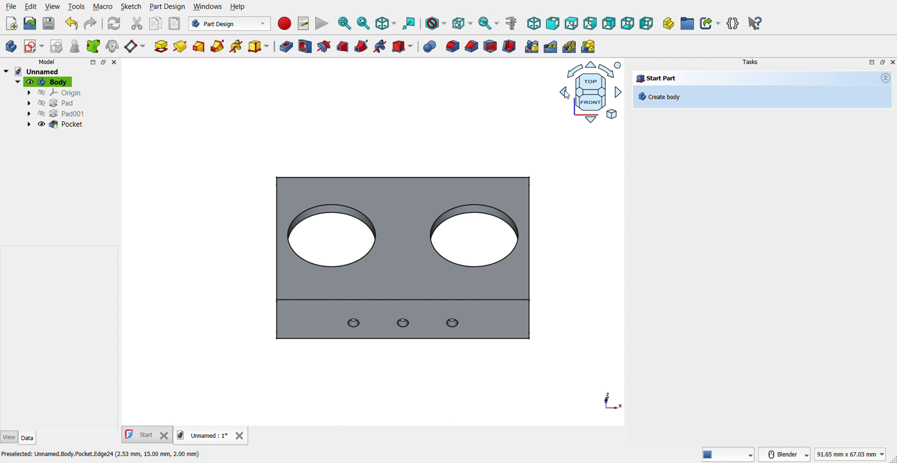
Start a new sketch on the plate's right end face, looking at the bracket's L-shaped profile
click(604, 97)
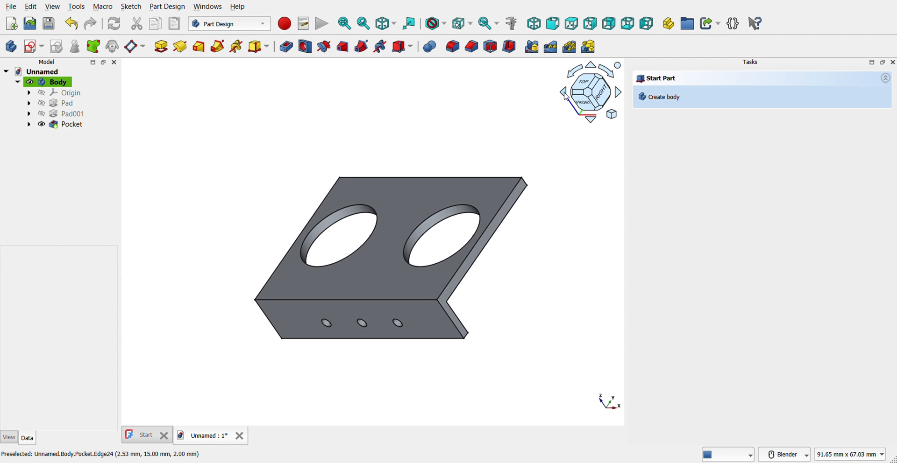
scroll(512, 207, up, 3)
click(512, 209)
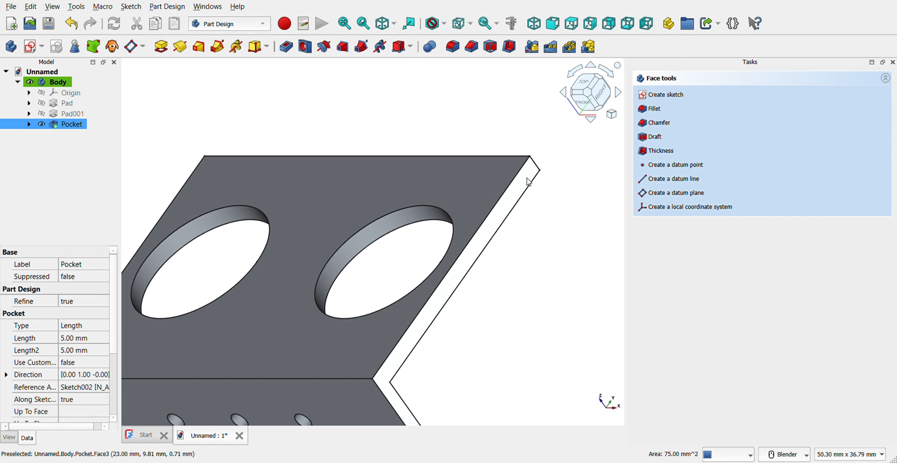
click(657, 95)
scroll(132, 210, down, 1)
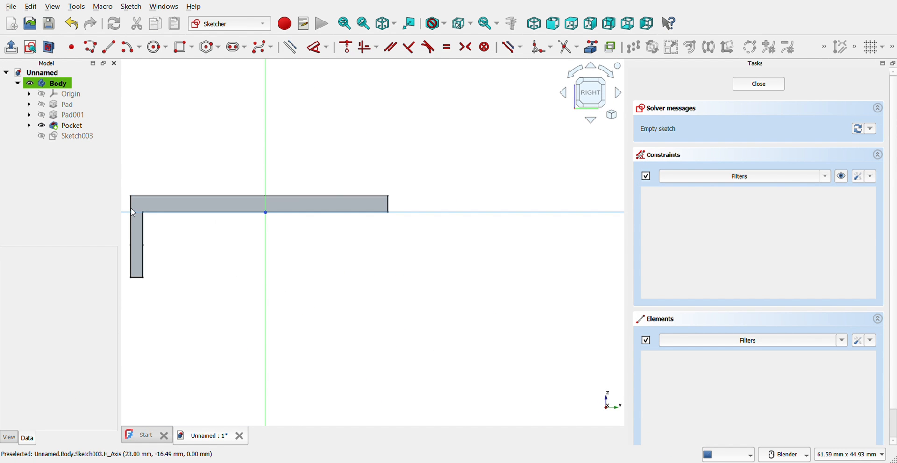
Project the profile's upper edge, outer flange edge and short rear end edge into the sketch as external geometry
scroll(126, 195, up, 3)
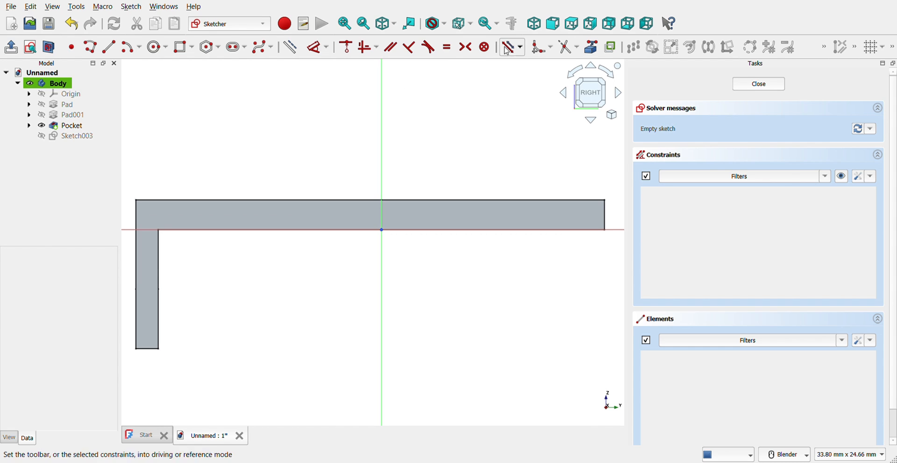
click(591, 47)
click(491, 201)
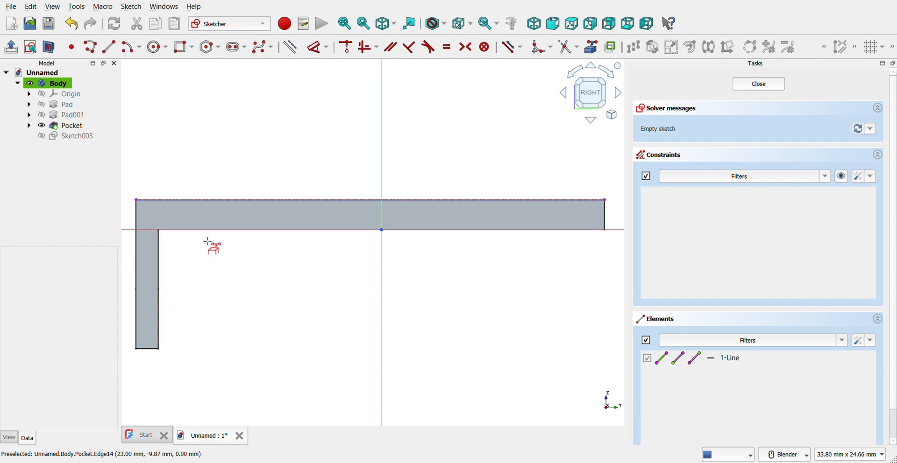
click(140, 283)
click(606, 225)
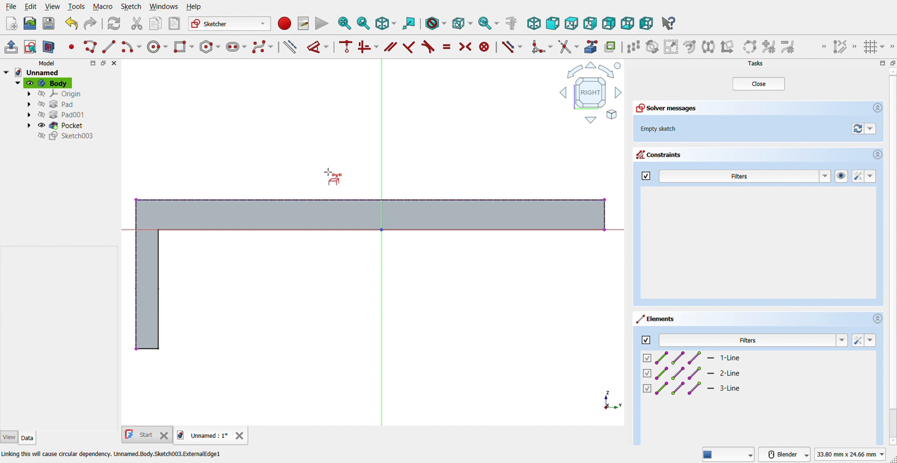
Draw a 31.5 by 10 mm rectangle from the projected profile's upper front corner, enclosing the whole L-shaped profile
click(183, 47)
click(139, 202)
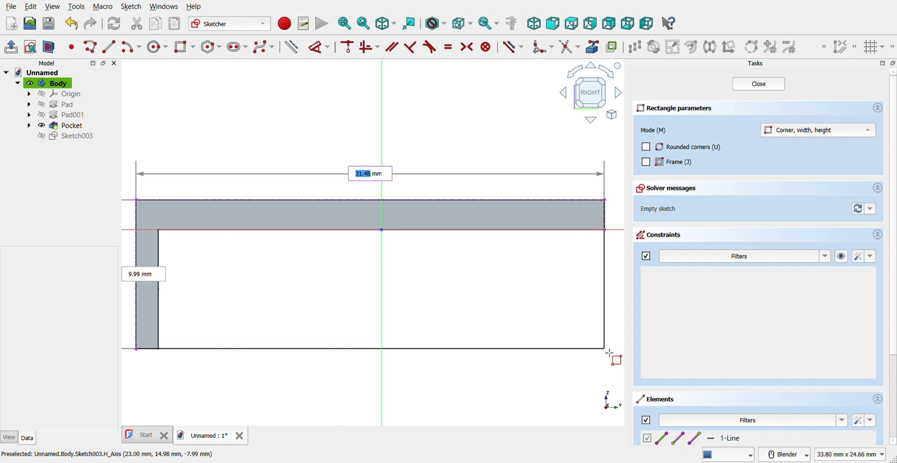
text(3)
key(Tab)
text(1)
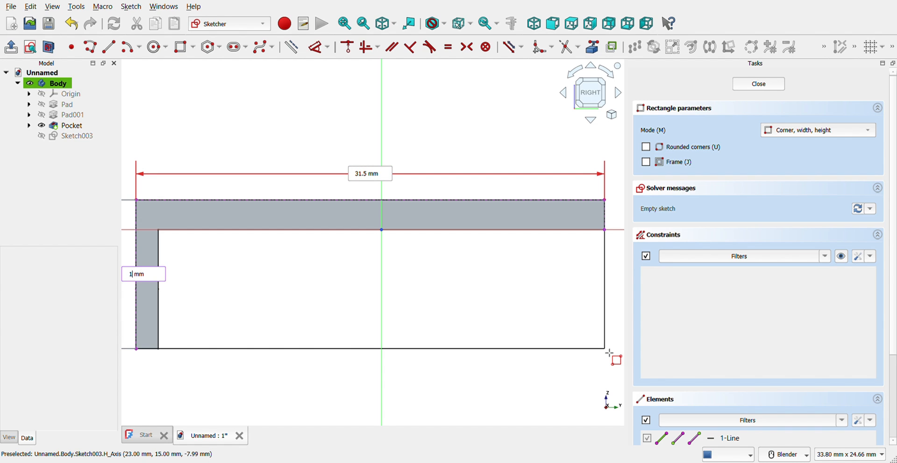
text(0)
key(Return)
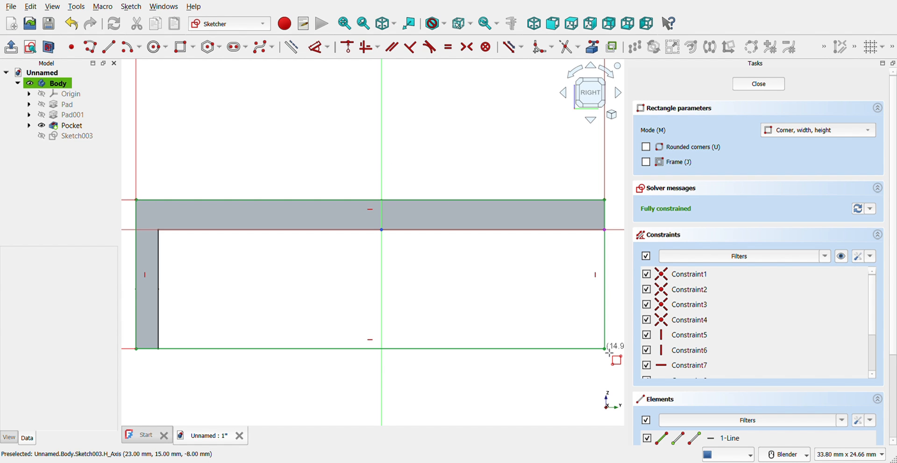
Finish the sketch and pad the rectangle 1.5 mm outward to form the side wall
click(763, 84)
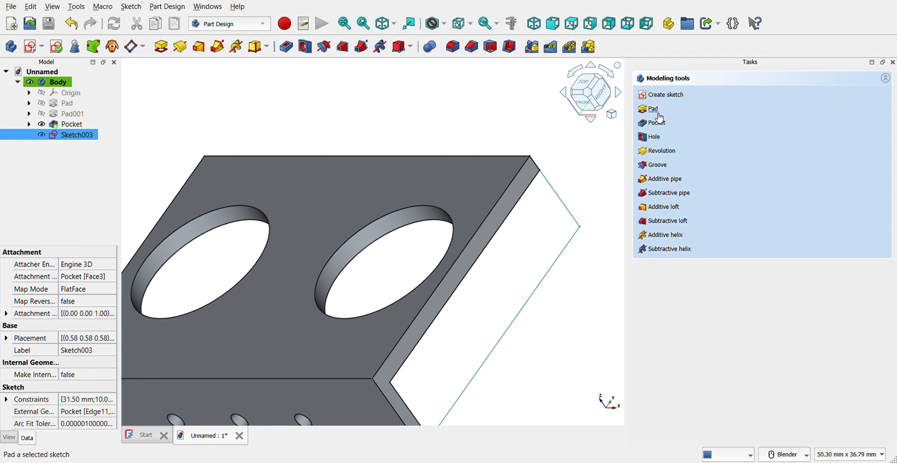
click(664, 118)
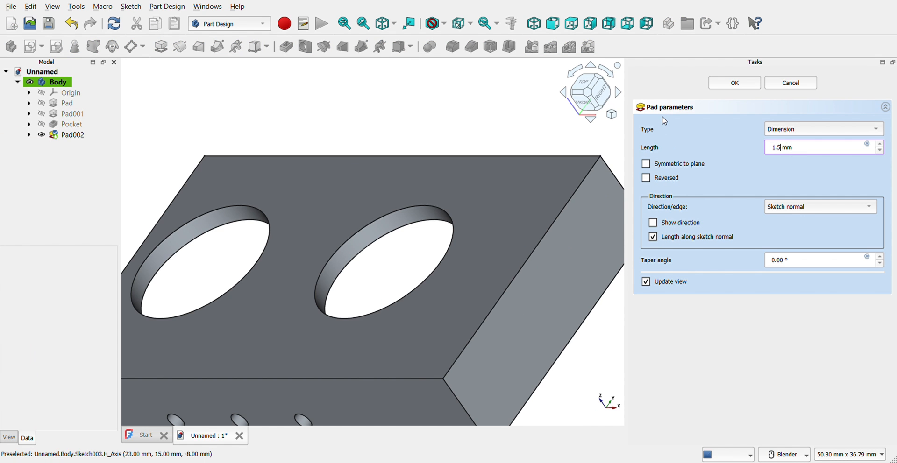
key(Return)
Start a new sketch on the plate's opposite, left end face
key(0)
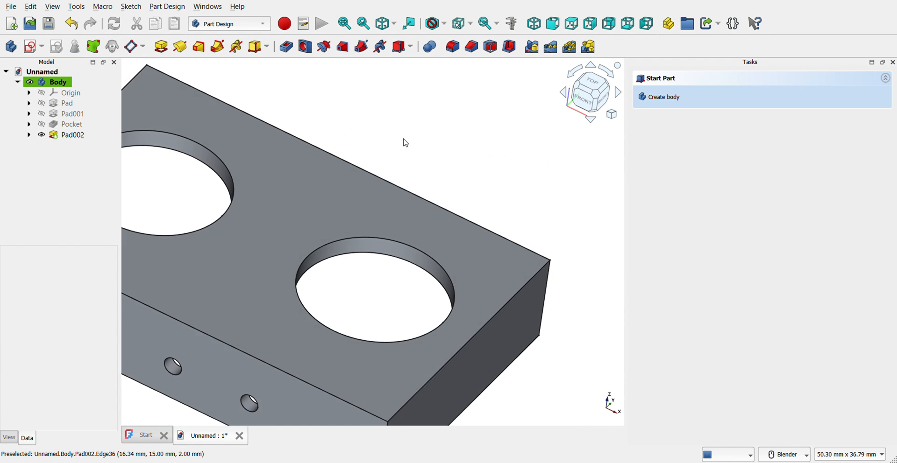
scroll(282, 129, up, 3)
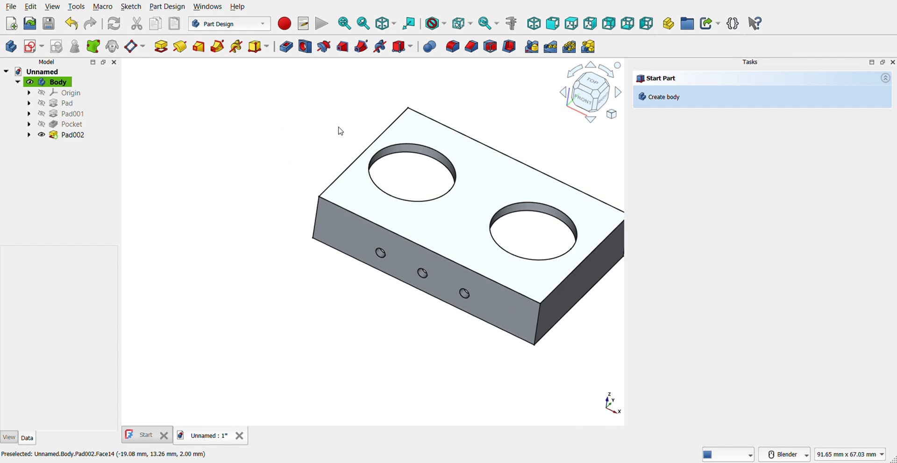
middle_drag(338, 128, 343, 184)
scroll(308, 157, up, 3)
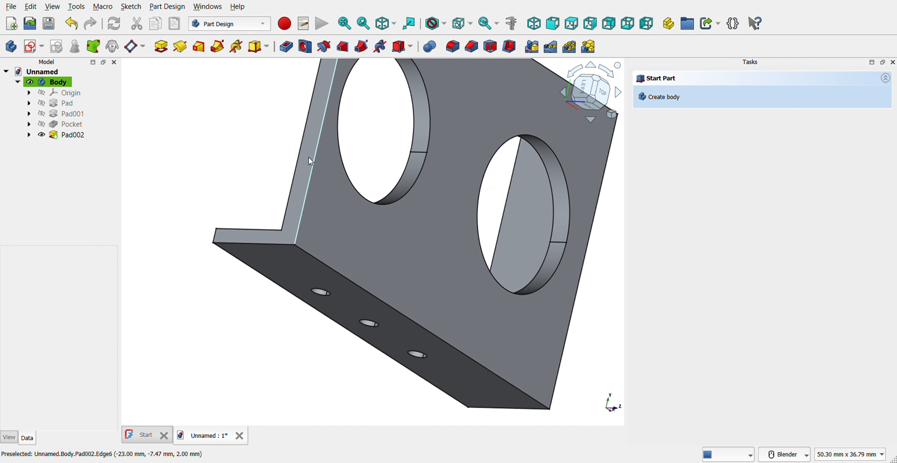
click(312, 150)
click(681, 100)
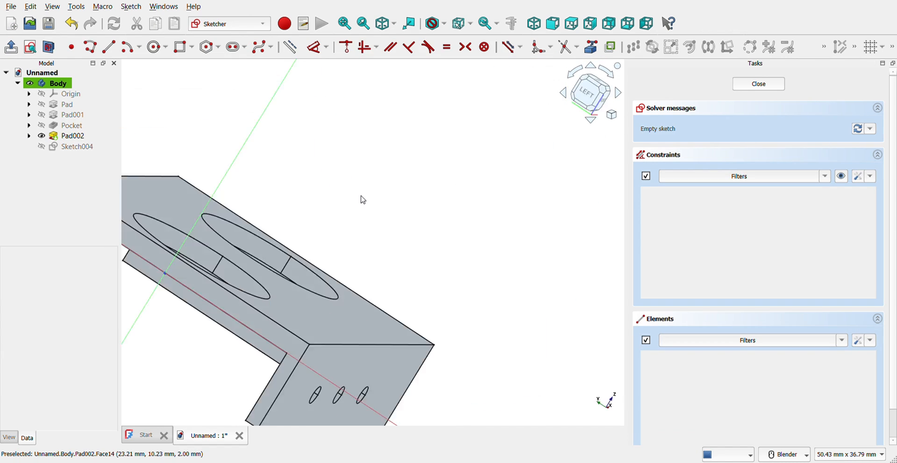
shift+middle_drag(307, 394, 499, 274)
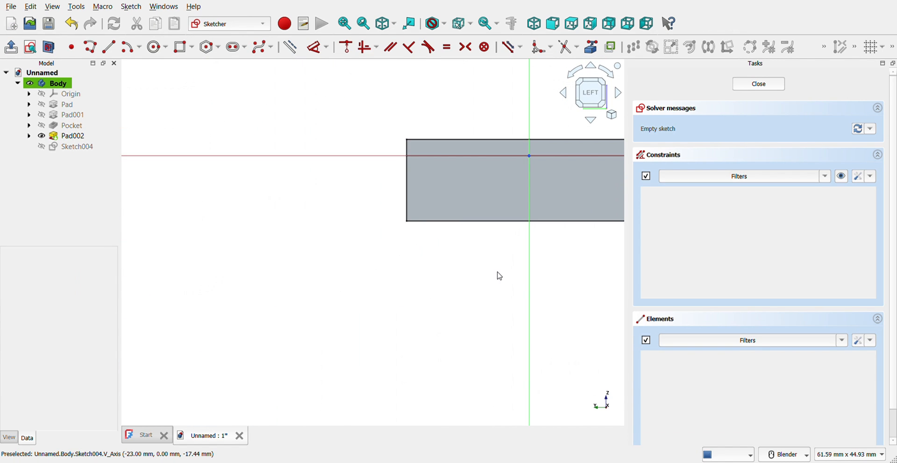
scroll(498, 275, down, 2)
scroll(623, 272, up, 2)
scroll(616, 155, up, 1)
scroll(616, 155, up, 1)
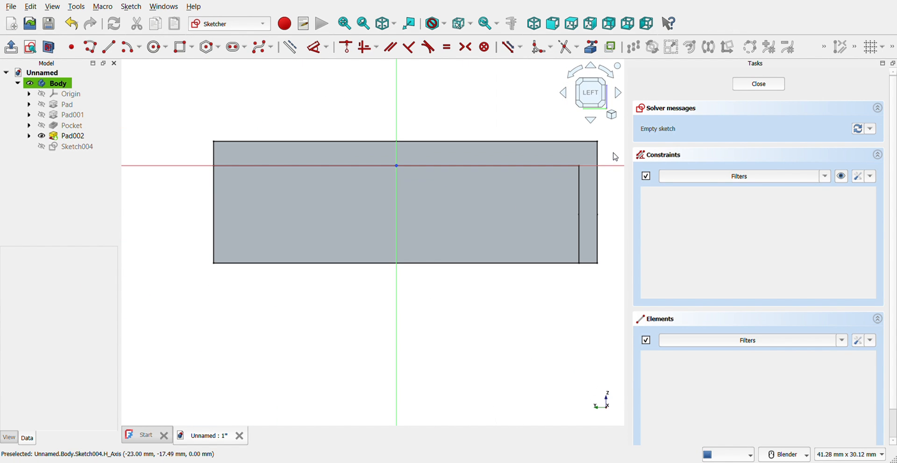
Project the face's upper edge and outer flange edge as external geometry, and draw a rectangle covering the whole bracket outline
click(591, 47)
click(494, 142)
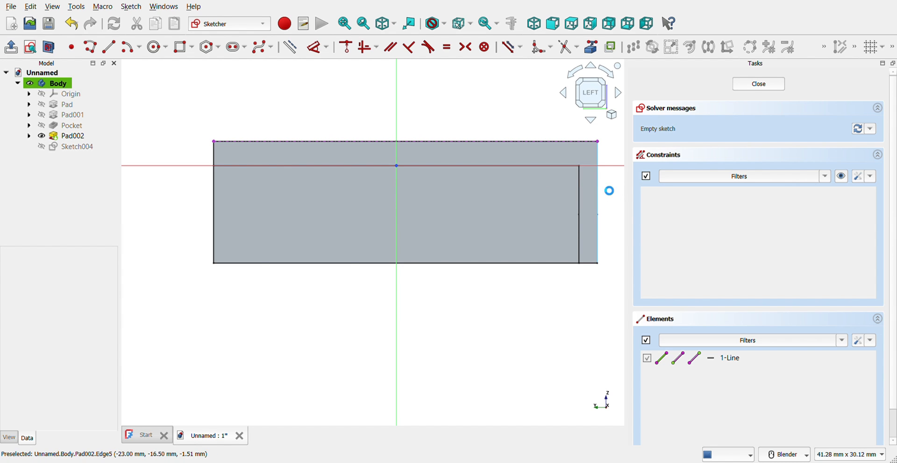
click(598, 191)
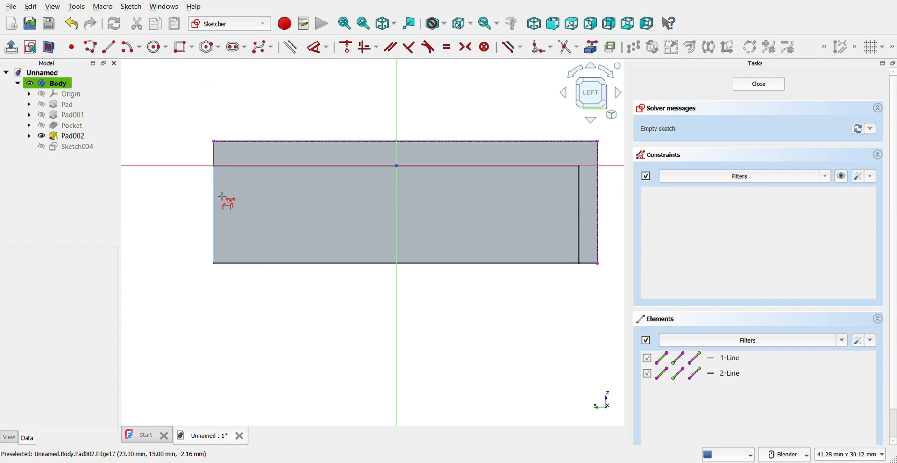
click(214, 142)
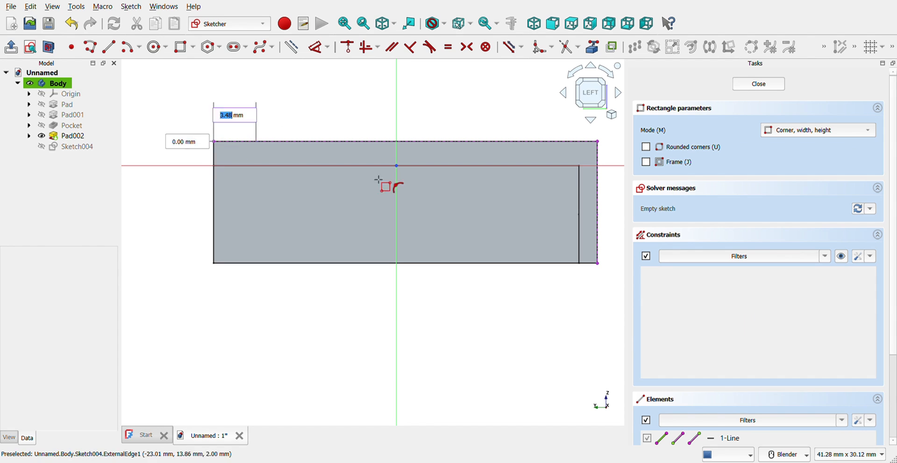
click(603, 265)
Finish the sketch and pad it 1.5 mm outward as the second side wall
click(759, 84)
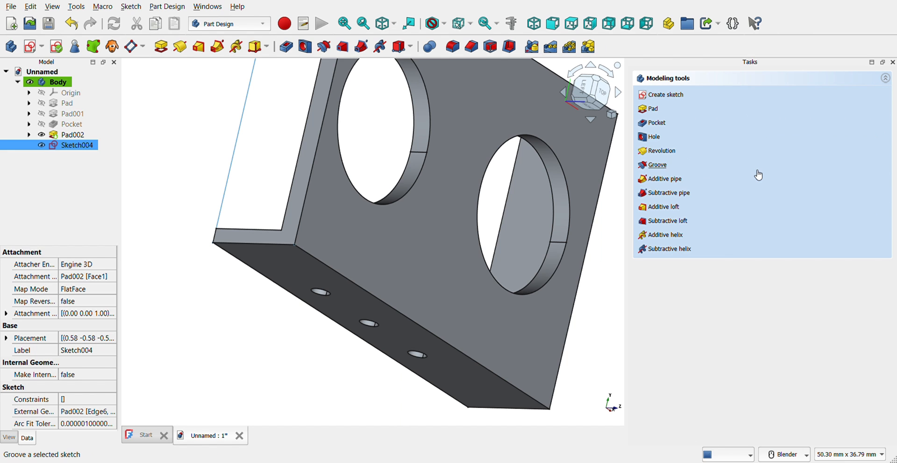
click(652, 110)
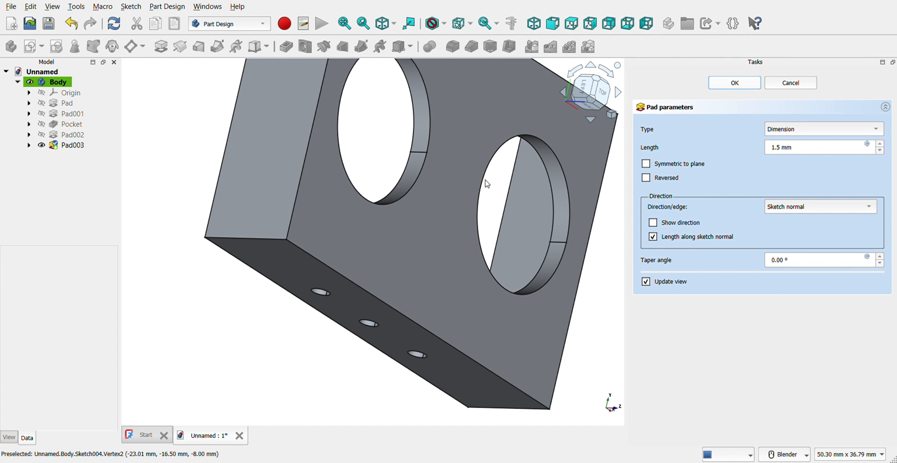
key(Return)
Examine the bracket's plate, flange and both side walls from several angles
scroll(482, 140, down, 5)
scroll(500, 106, up, 4)
scroll(487, 127, down, 2)
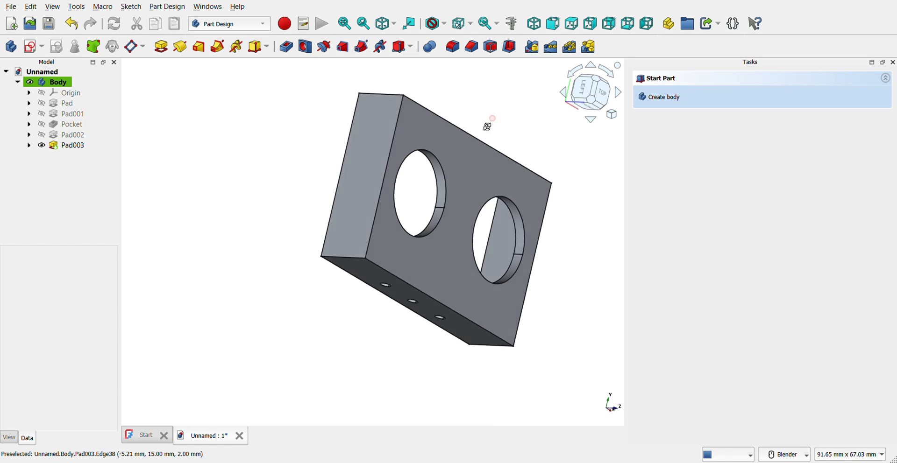
mouse_move(487, 127)
middle_down()
mouse_move(486, 136)
mouse_move(494, 133)
middle_up()
scroll(540, 145, up, 1)
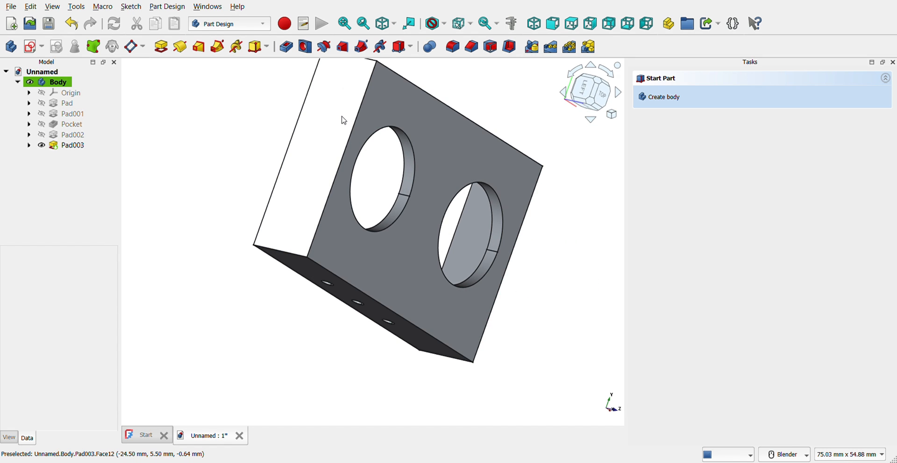
middle_drag(344, 120, 330, 144)
scroll(327, 149, down, 2)
scroll(320, 121, down, 3)
scroll(322, 98, up, 3)
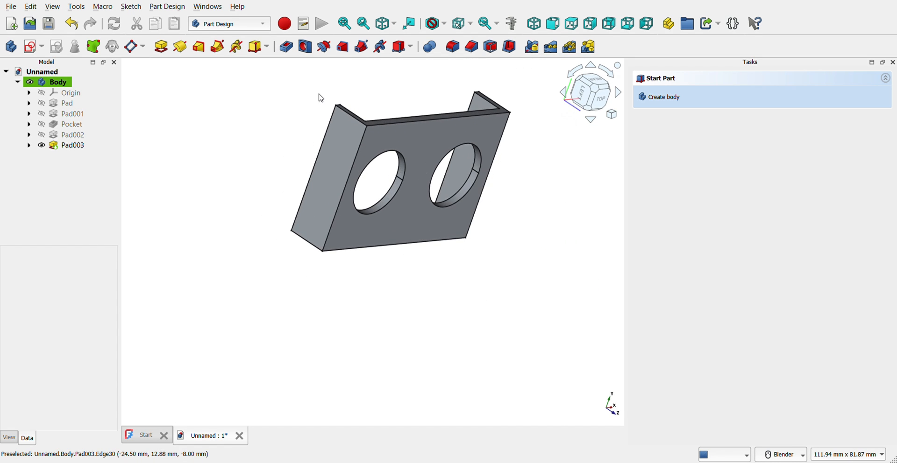
middle_drag(321, 98, 318, 92)
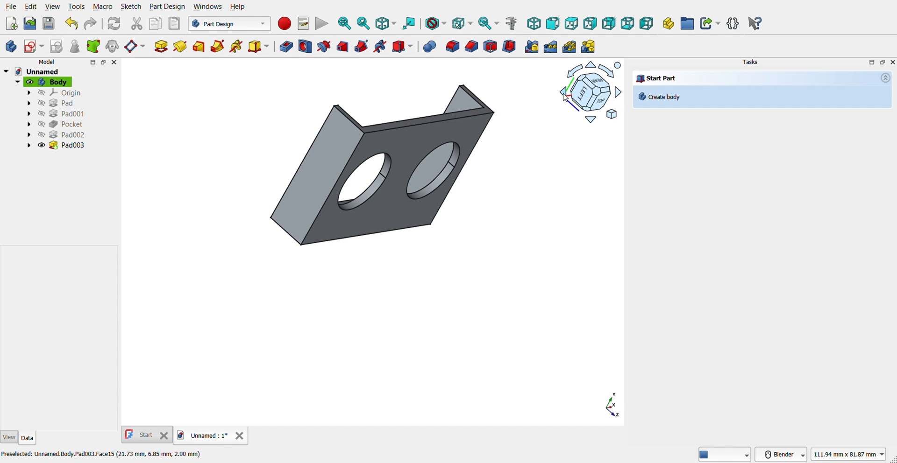
middle_drag(565, 97, 461, 176)
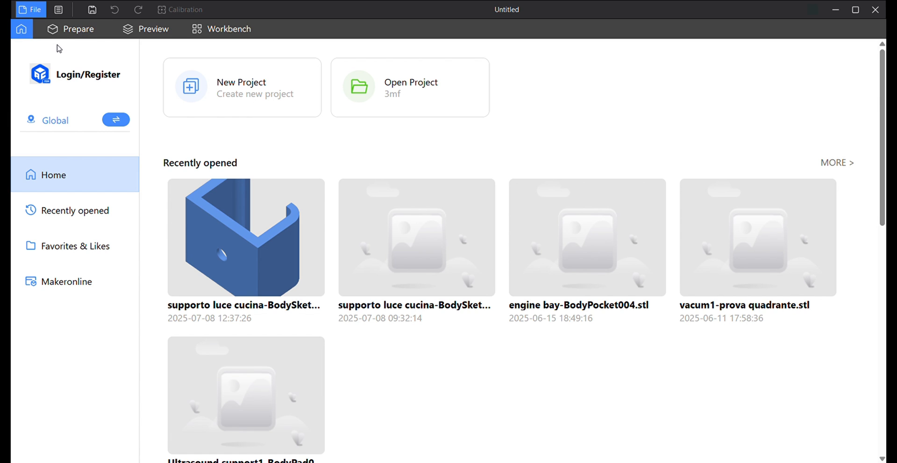
In the Anycubic slicer, open the ultrasound support12 model's print preparation, auto-orient it on the bed and slice the plate
click(65, 31)
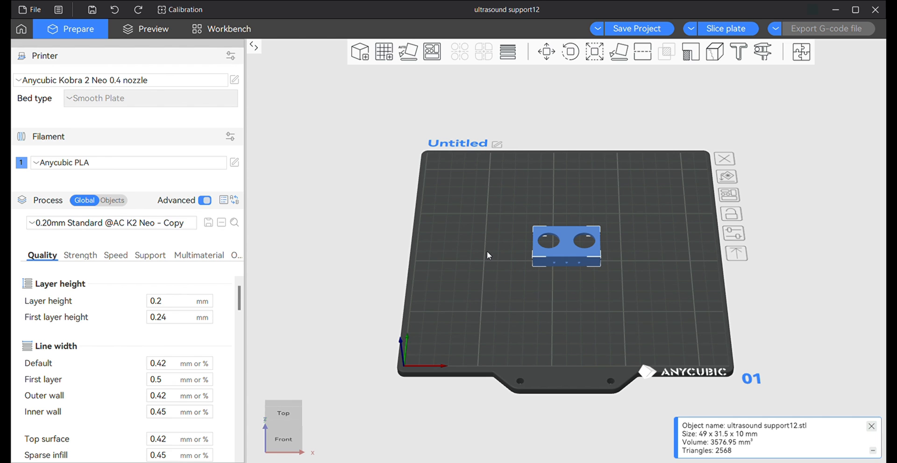
click(414, 56)
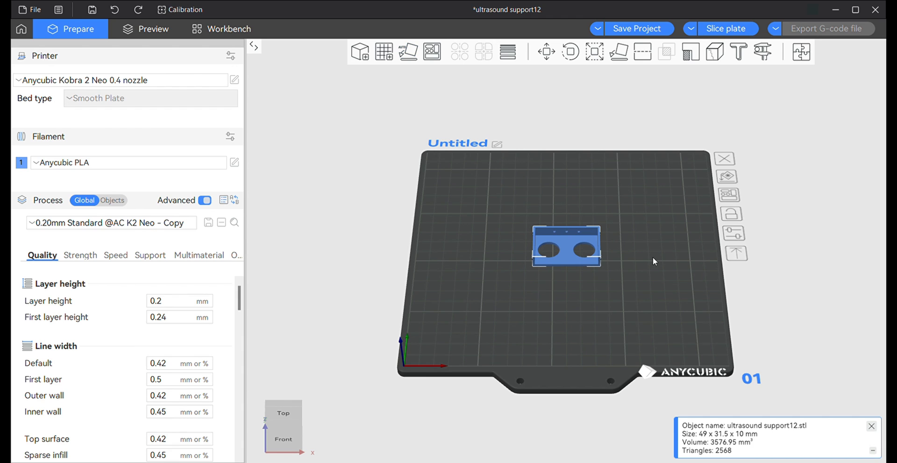
click(726, 33)
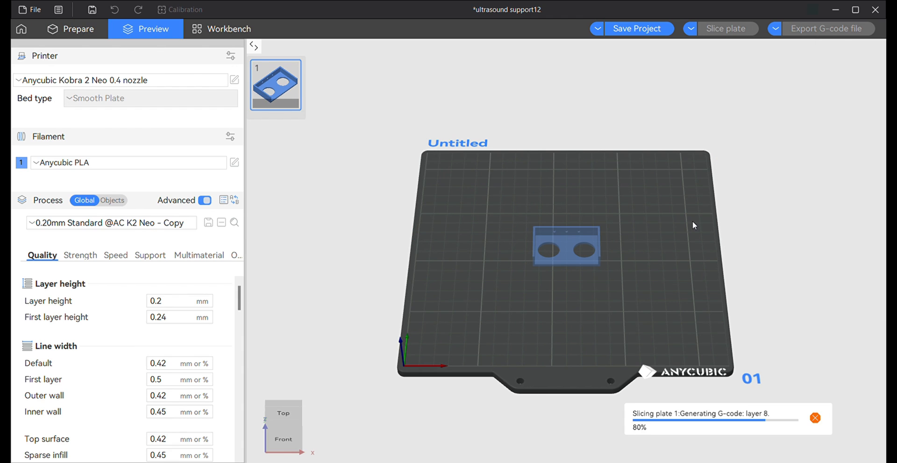
scroll(191, 281, down, 5)
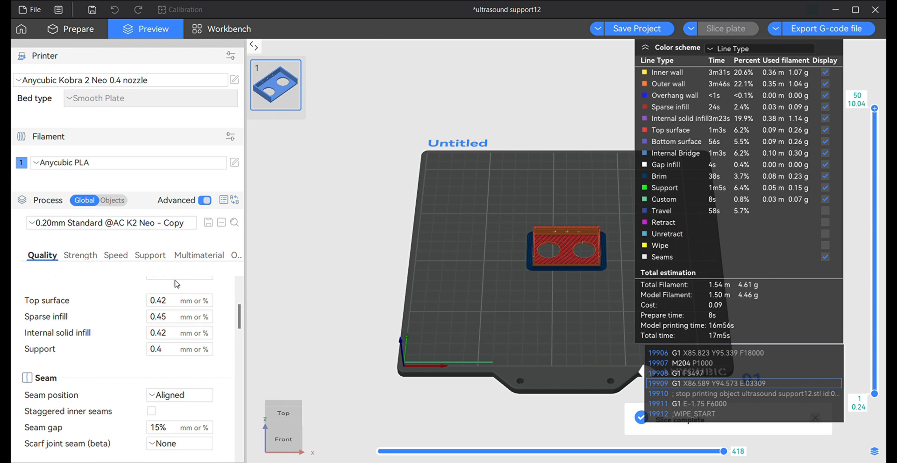